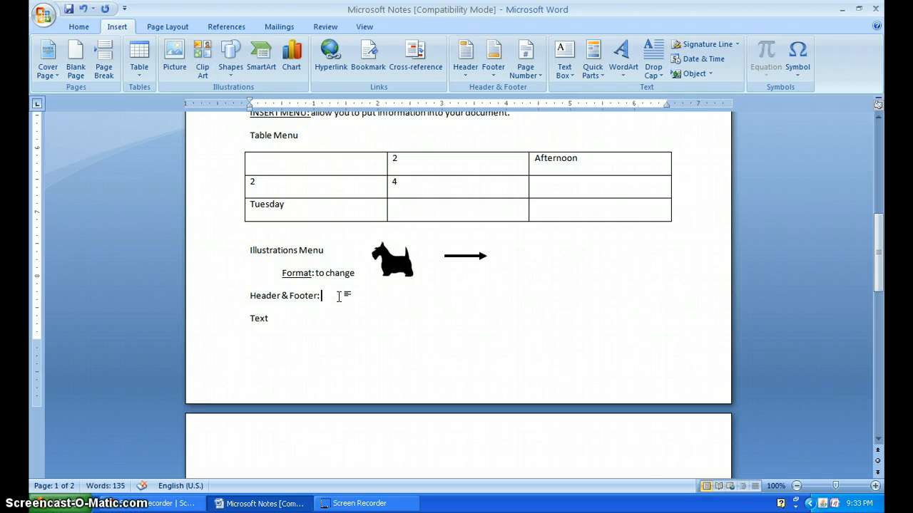
- Insert a Blank (Three Columns) header and enter the author's full name in its first text field
click(463, 77)
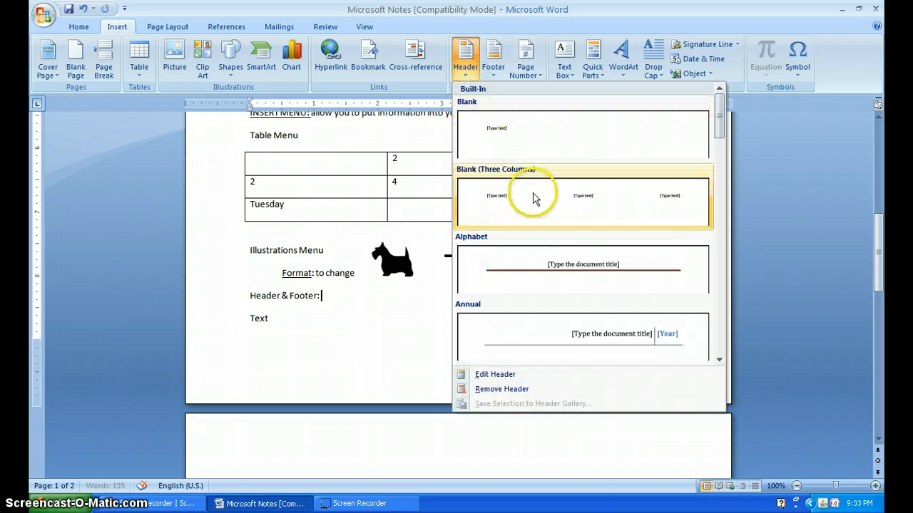
click(533, 197)
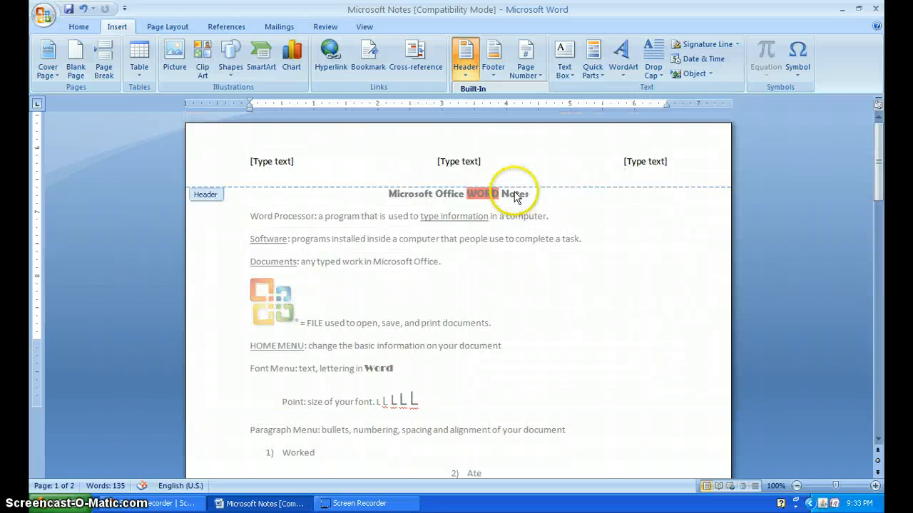
click(280, 167)
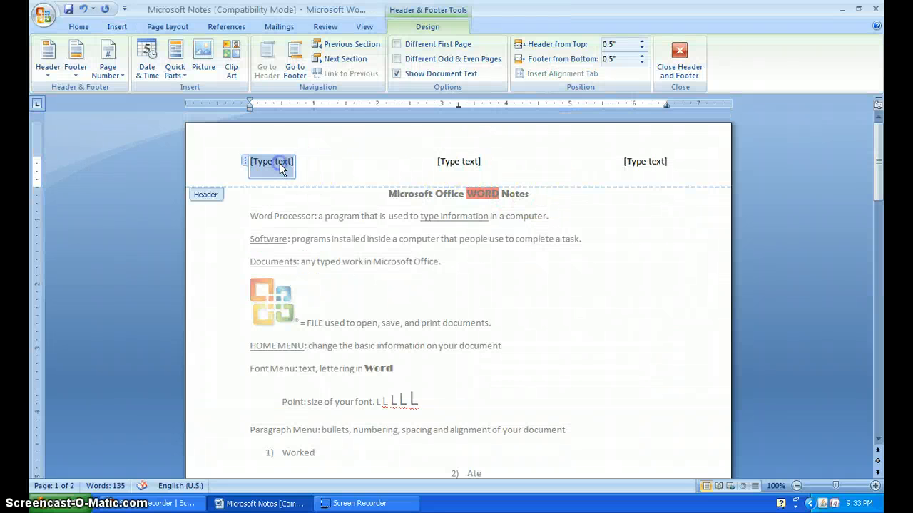
text(Maritza Sanchez)
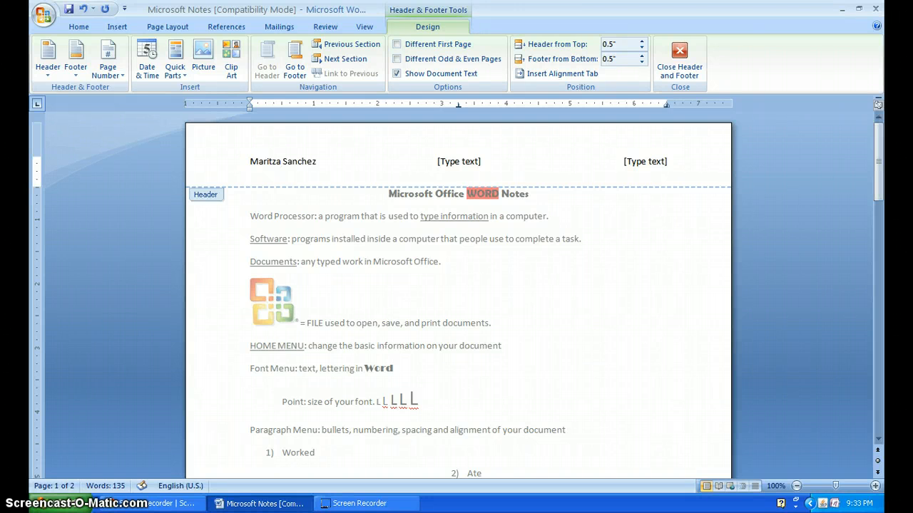
- Fill the header's middle field with "Page 1" and its last field with "January 18th, 2012", and finish header editing
click(460, 163)
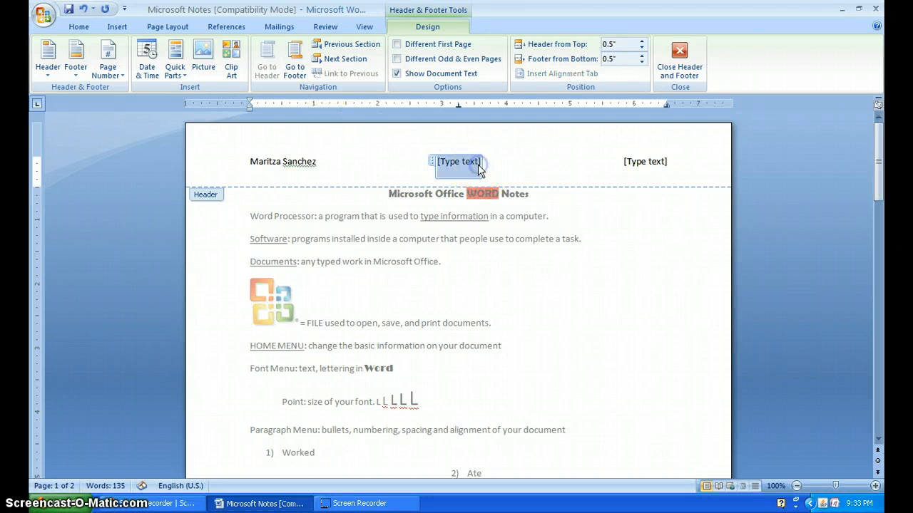
text(Page 1)
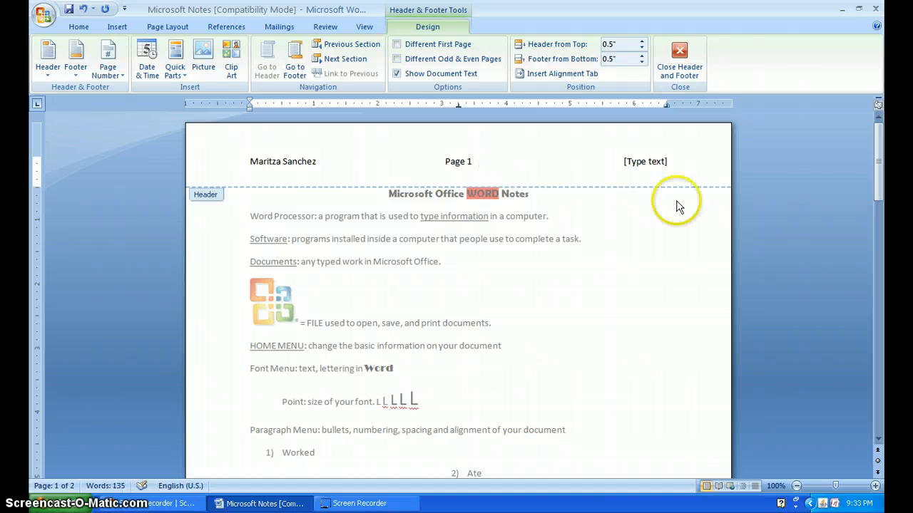
click(651, 158)
text(Januar)
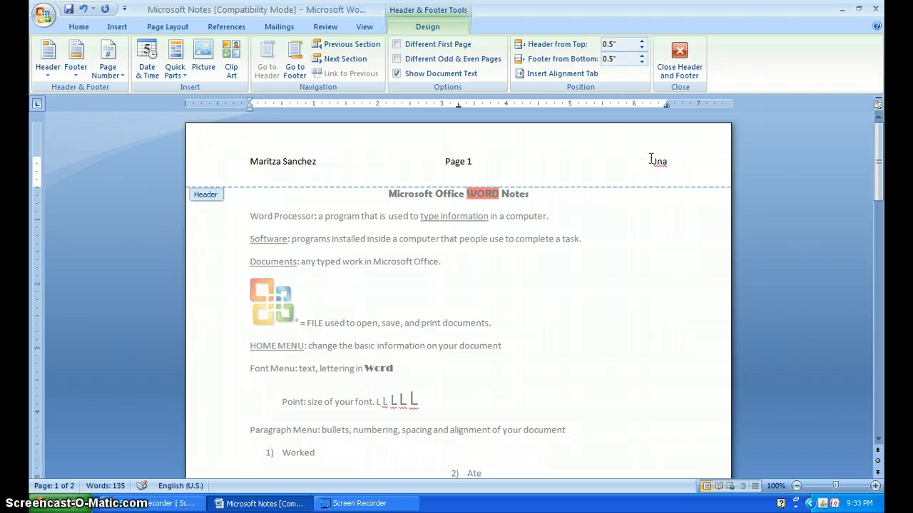
text(y 18th, 2012)
click(670, 67)
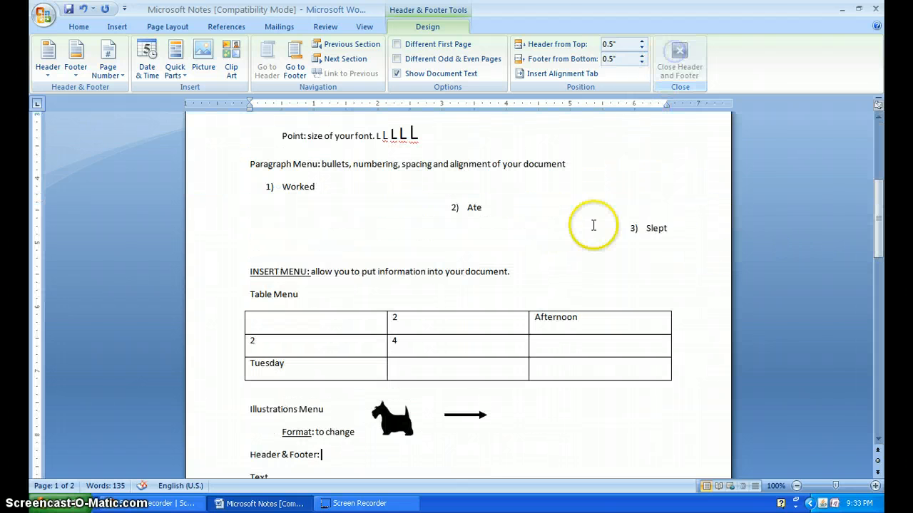
- Insert a footer with a single text field reading "7th Grade Technology Applications" and finish footer editing
scroll(499, 303, down, 1)
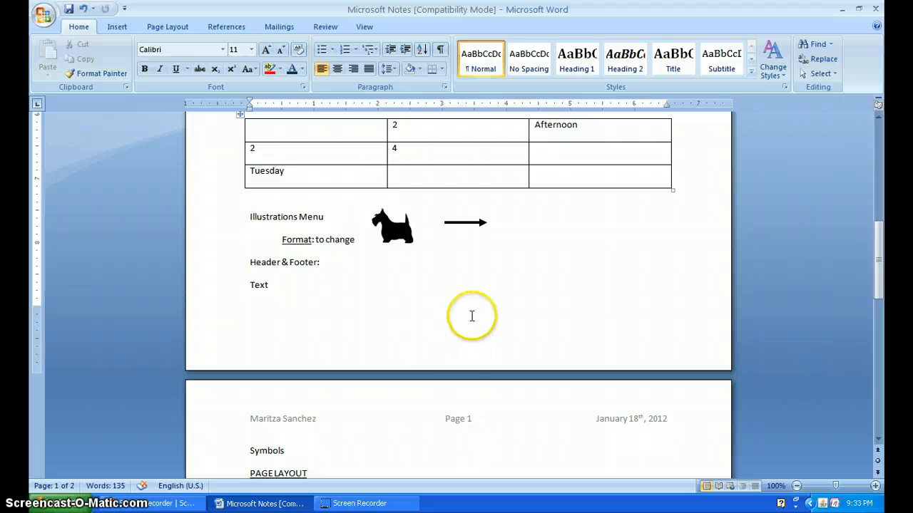
scroll(449, 338, up, 12)
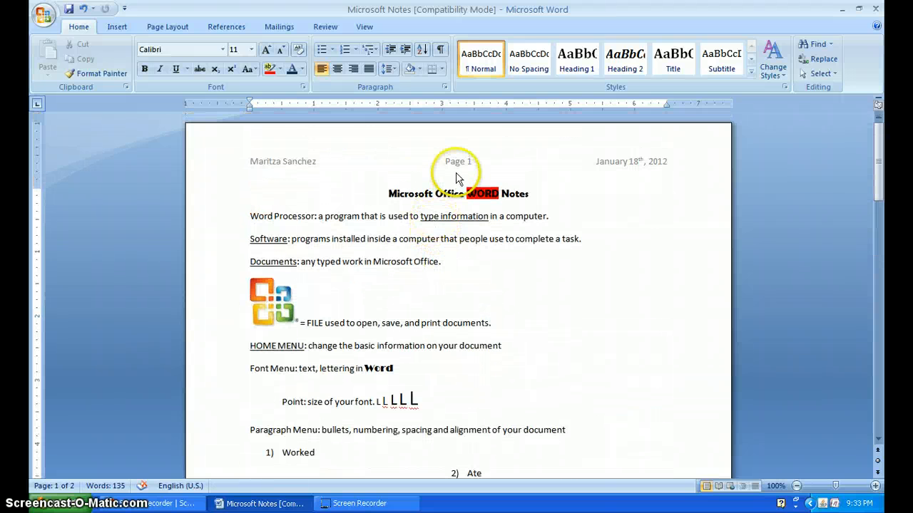
scroll(440, 347, down, 15)
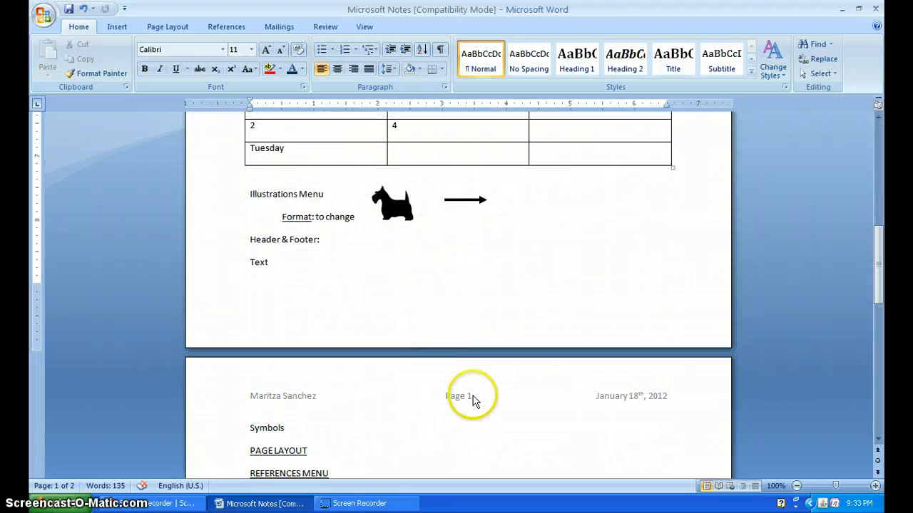
click(471, 402)
scroll(471, 403, down, 7)
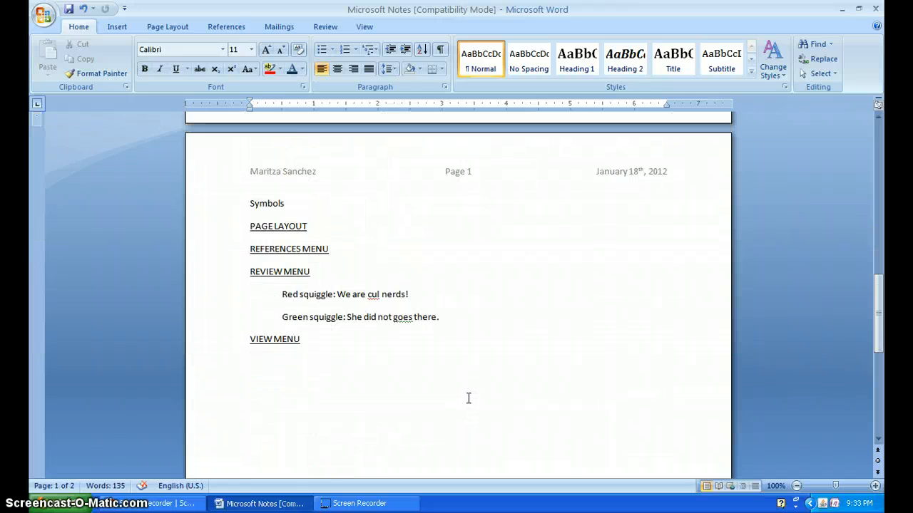
scroll(469, 398, up, 13)
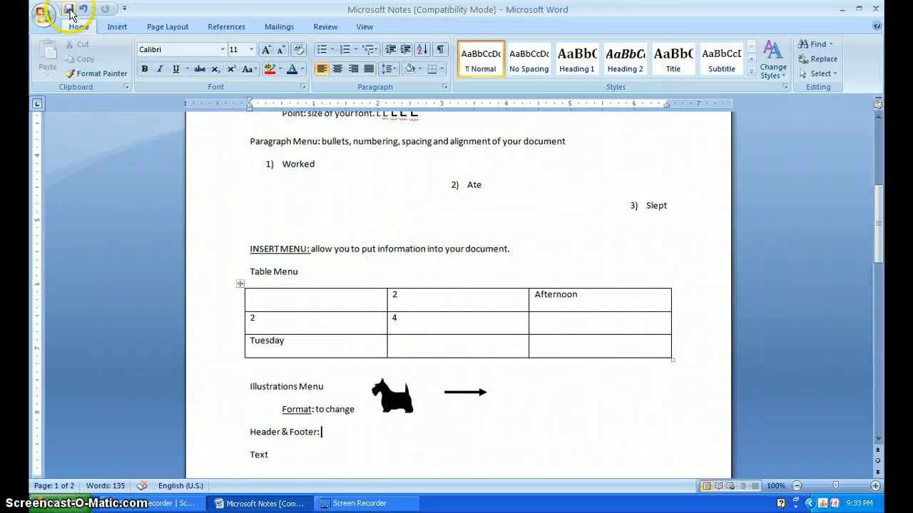
click(117, 27)
click(497, 71)
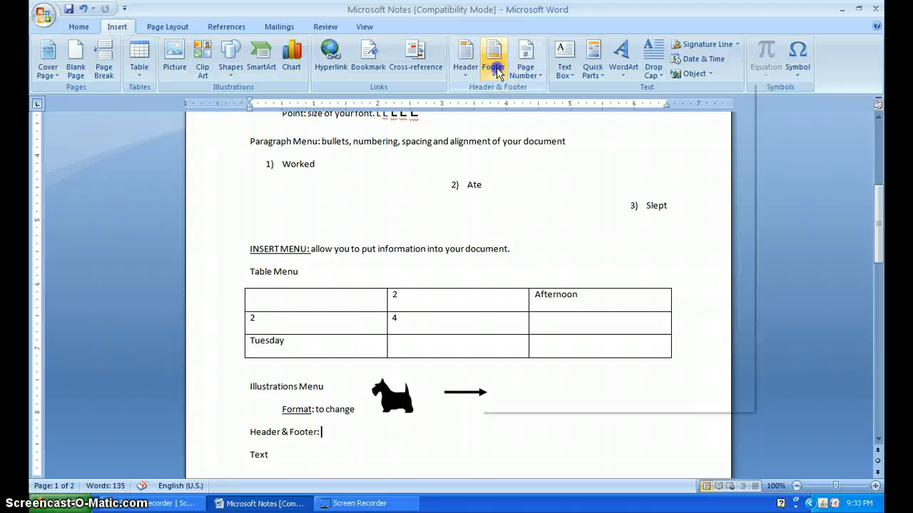
click(537, 152)
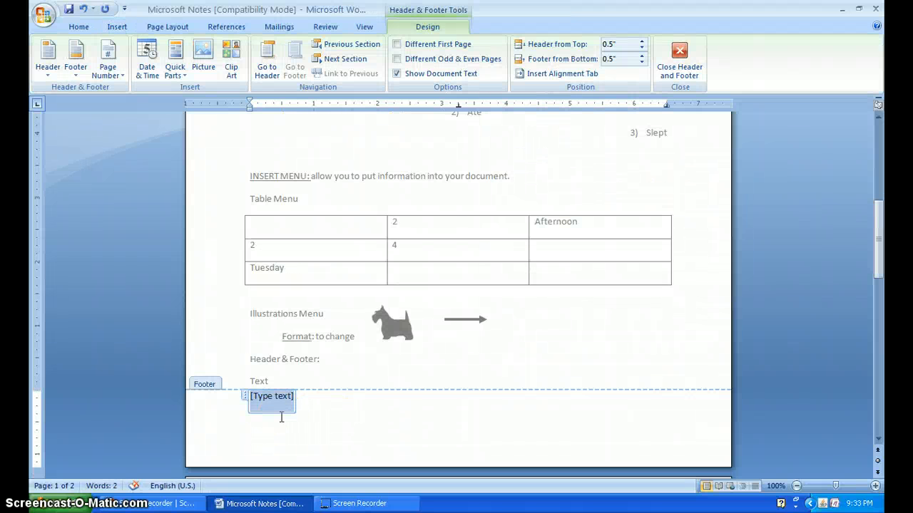
text(7t)
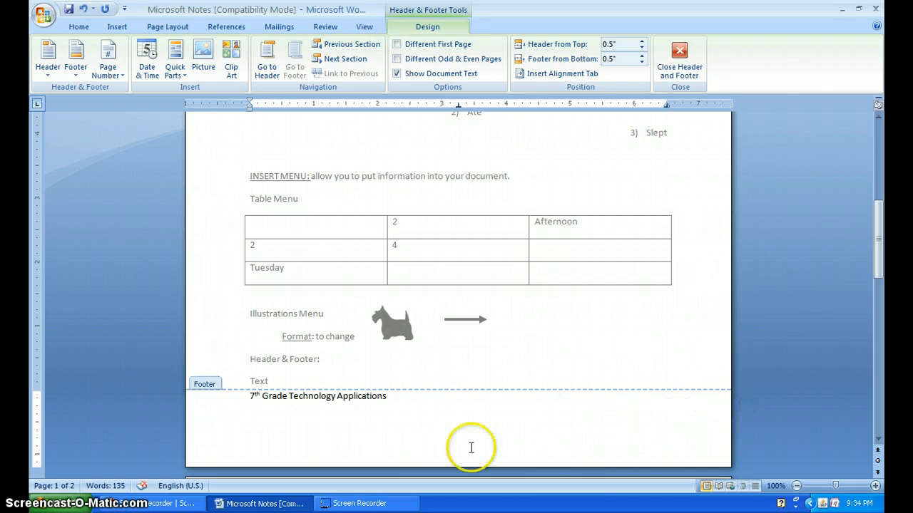
click(678, 53)
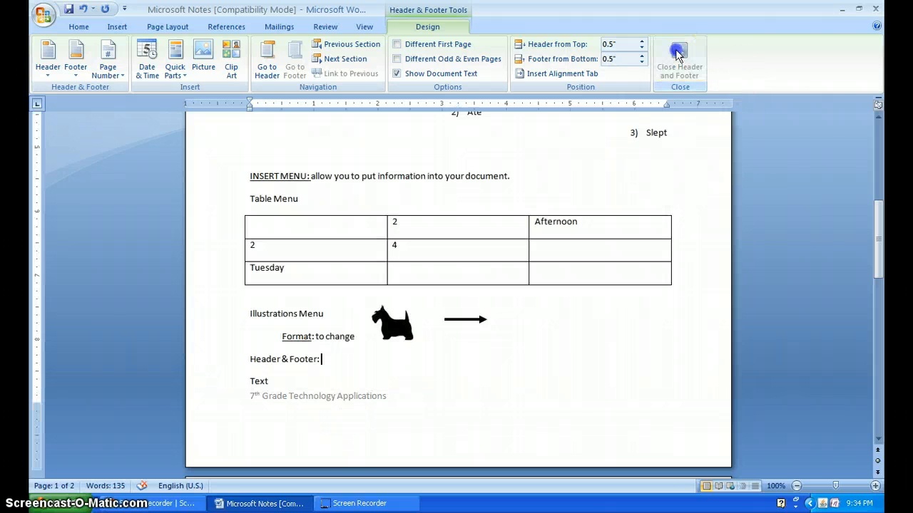
- Insert a Simple Text Box from the "Header & Footer:" line on the first page
scroll(360, 385, up, 8)
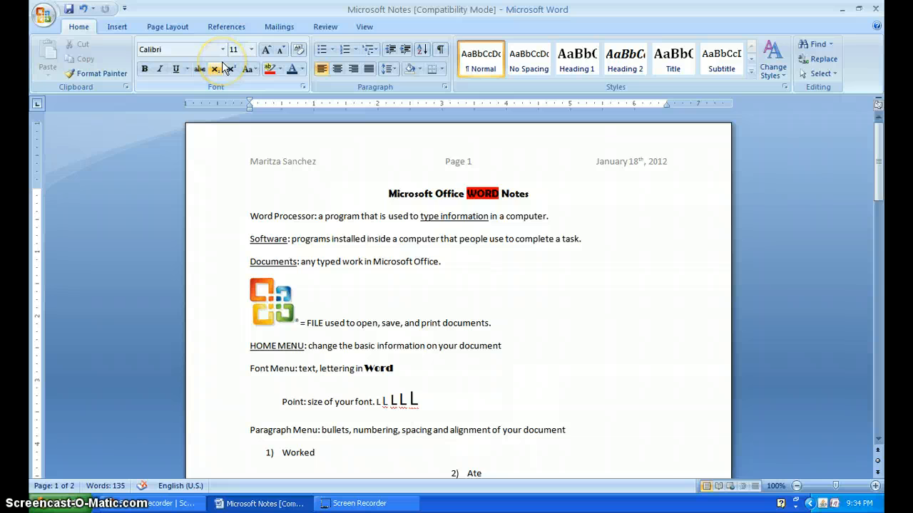
scroll(295, 275, down, 10)
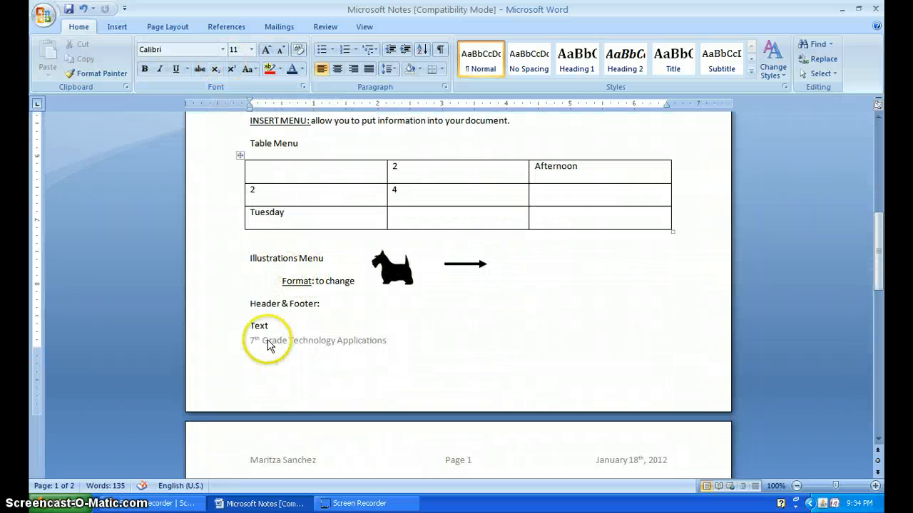
click(286, 326)
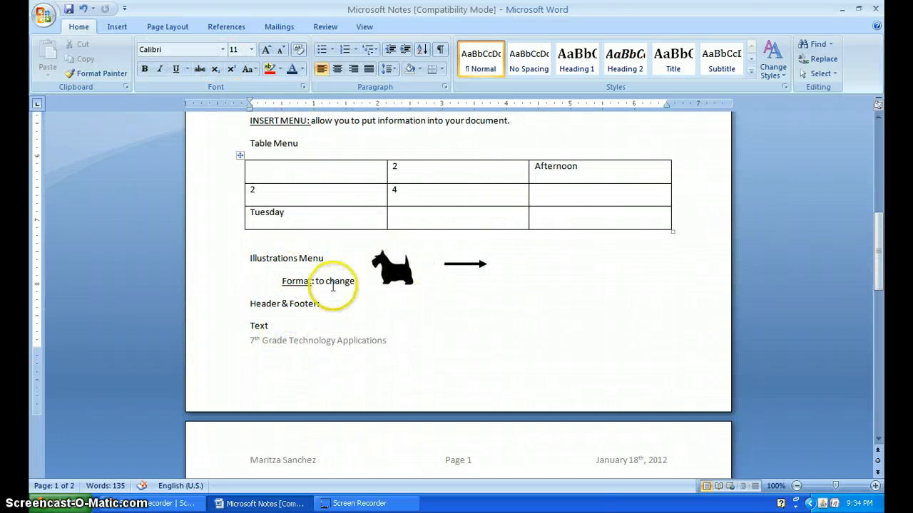
click(333, 303)
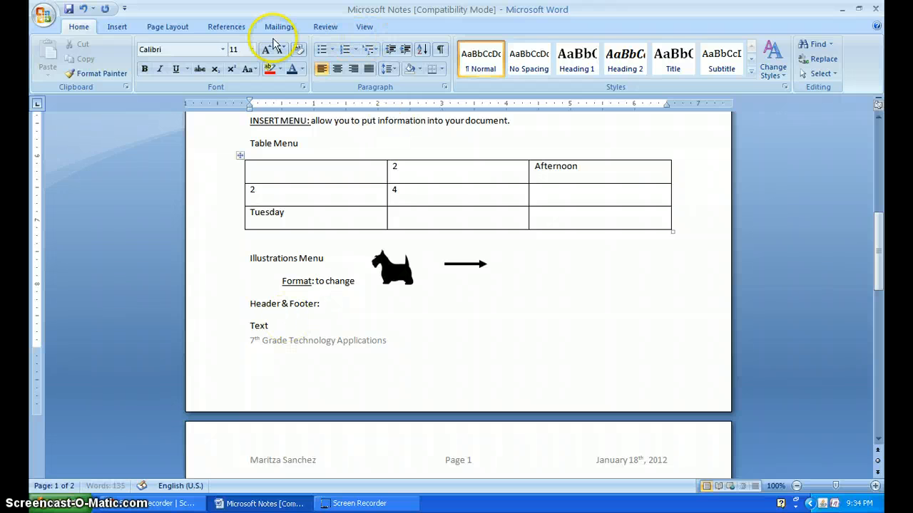
click(129, 30)
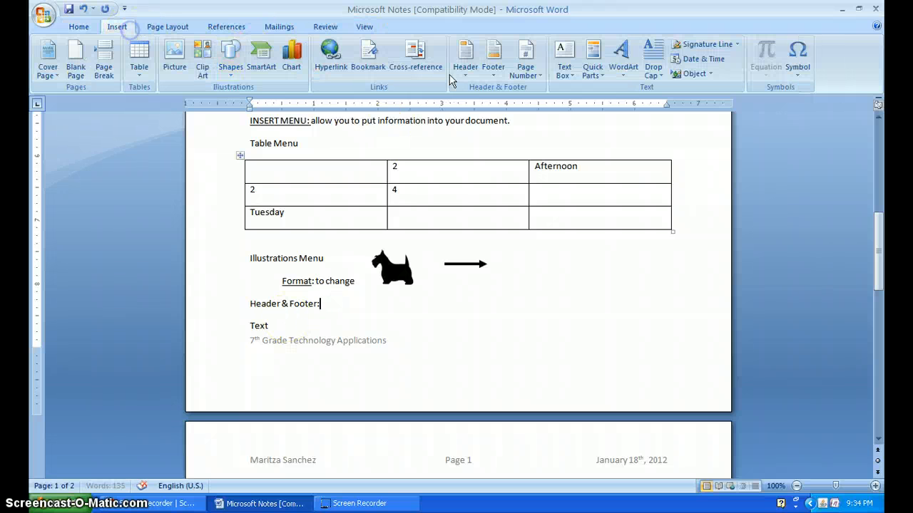
click(564, 57)
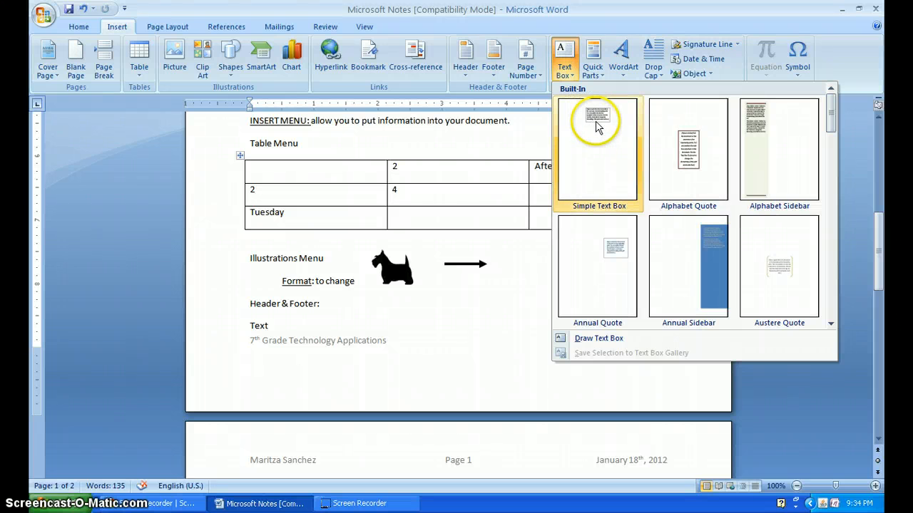
click(597, 127)
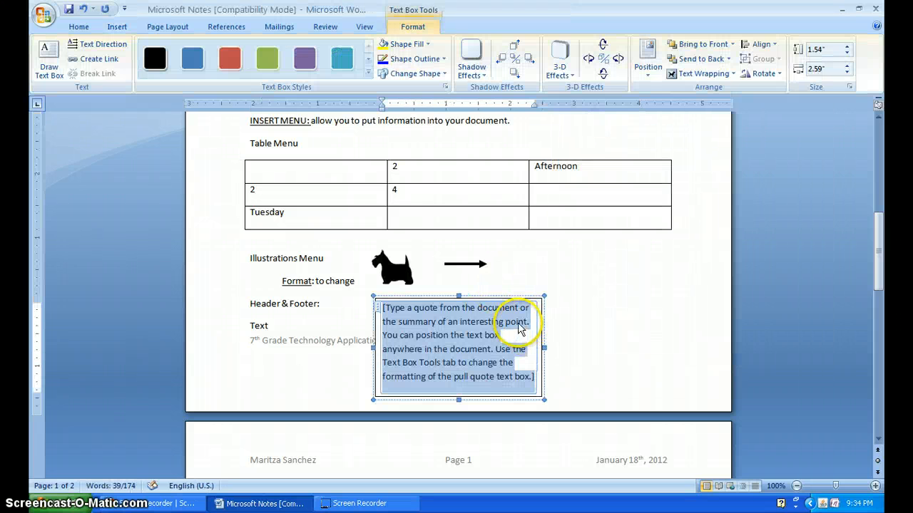
- Replace the text box's placeholder with "Text boxes can be very useful when you want to insert text in a different location."
text(Te)
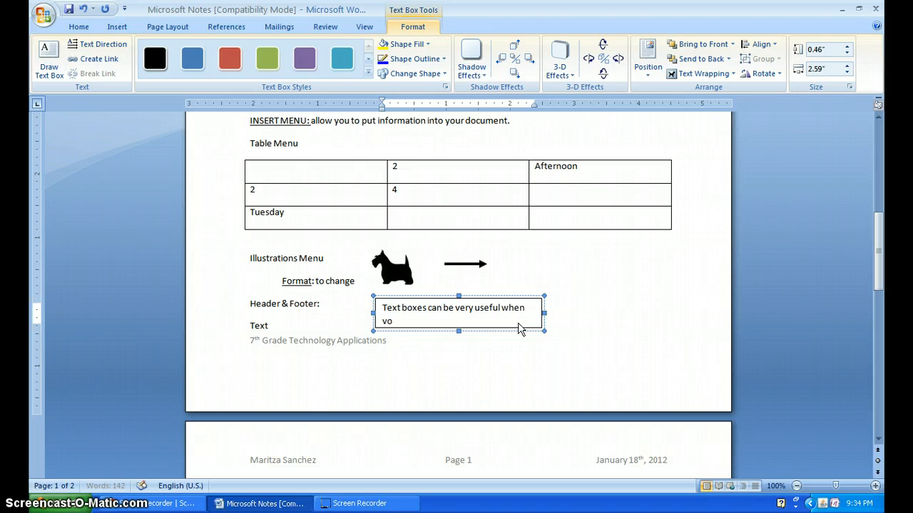
text(u want to insert text in a differe)
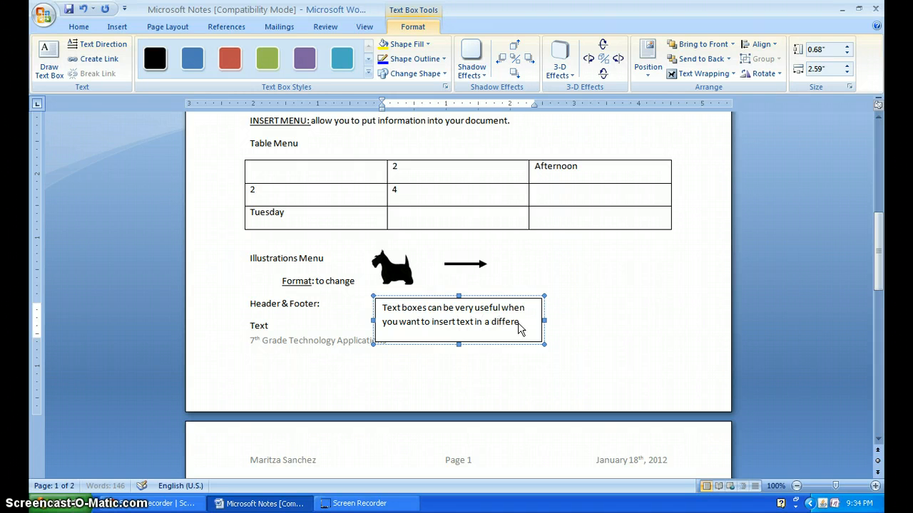
text(cation.)
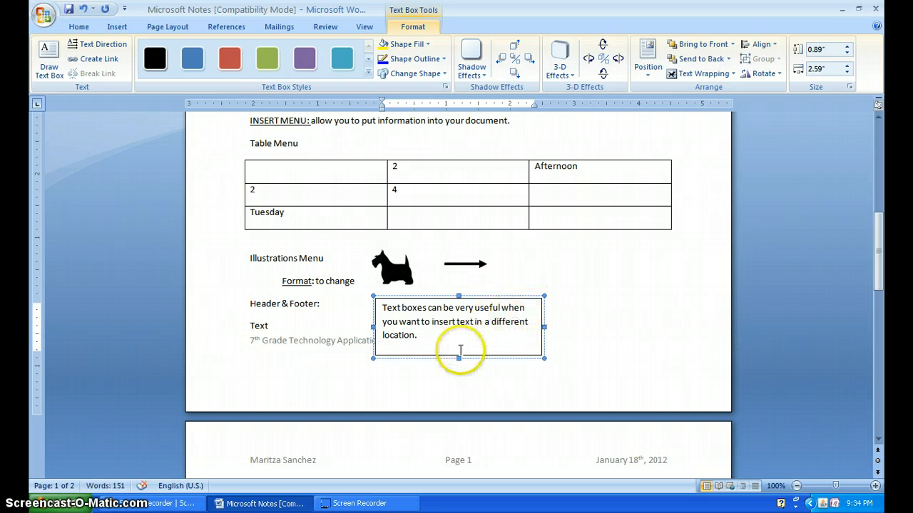
- Resize the text box to about 0.59" high and 3.41" wide so its text fits on two lines
click(459, 359)
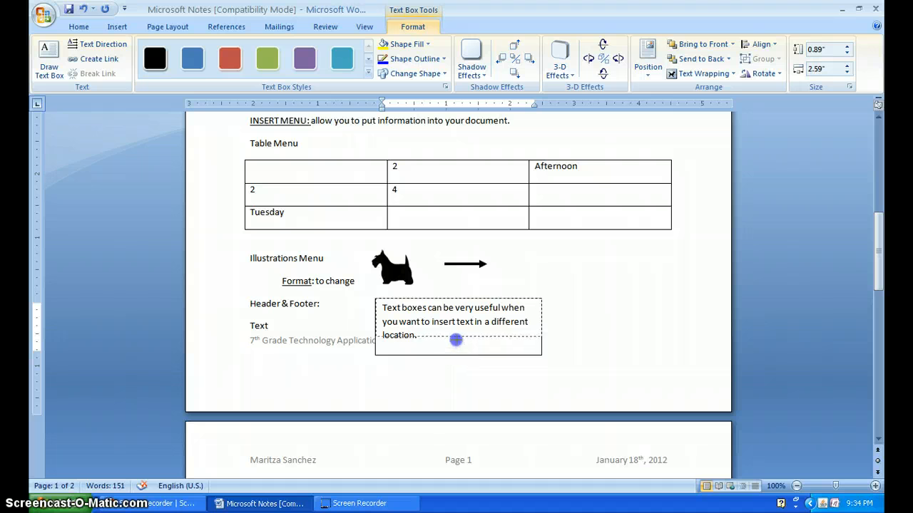
drag(456, 340, 457, 337)
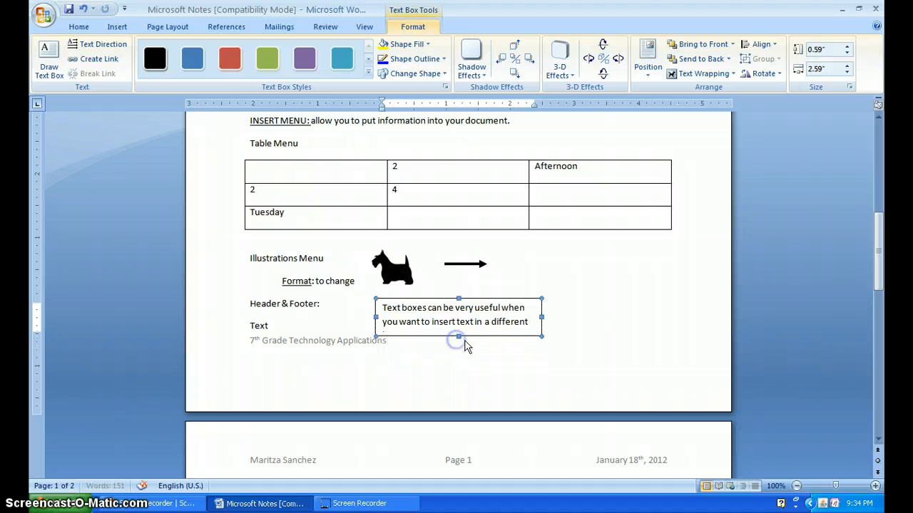
click(540, 319)
drag(594, 318, 594, 318)
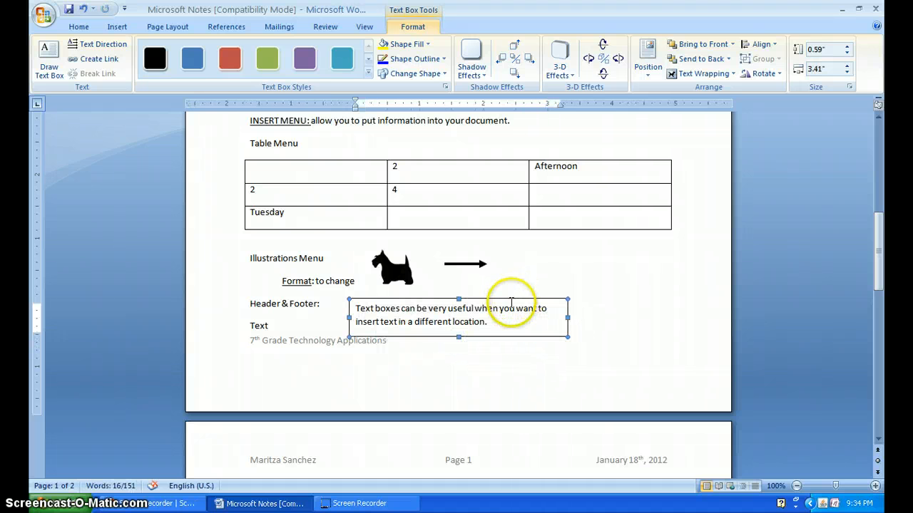
- Fill the text box beside "Header & Footer:" with the blue theme colour
scroll(402, 369, down, 2)
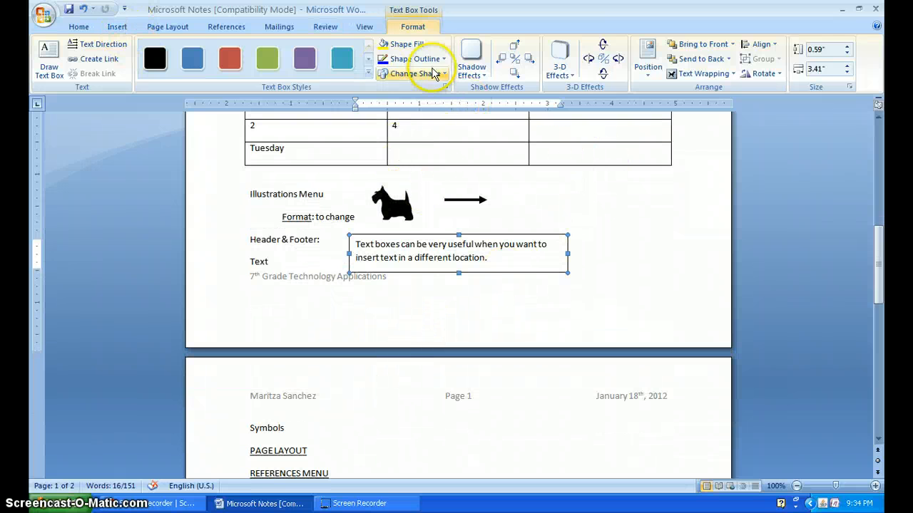
click(437, 303)
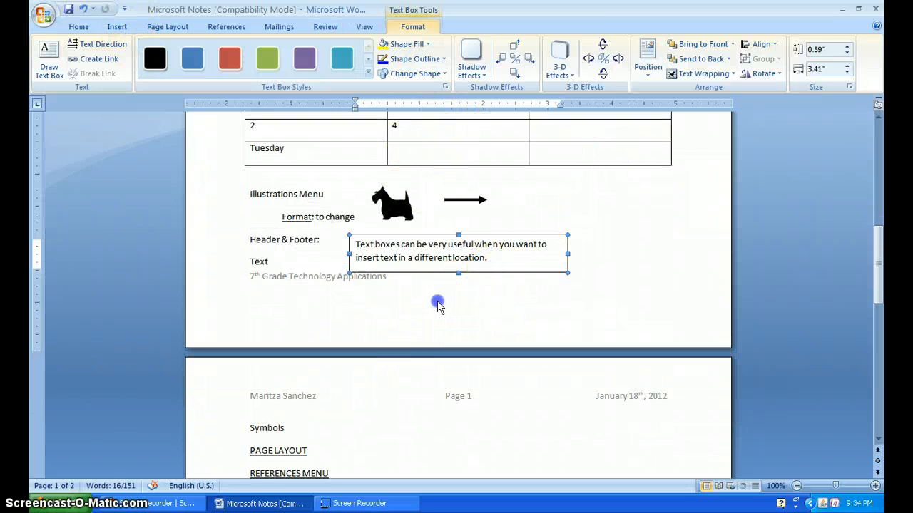
click(249, 263)
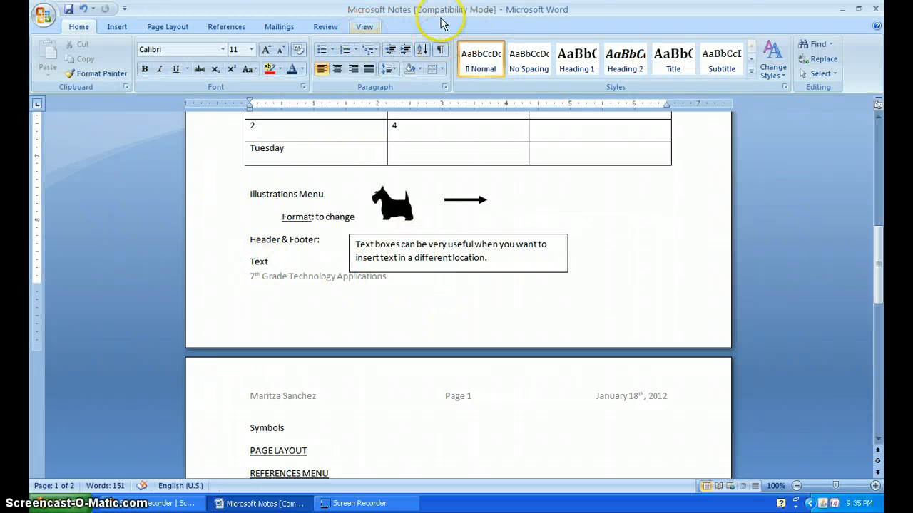
click(408, 249)
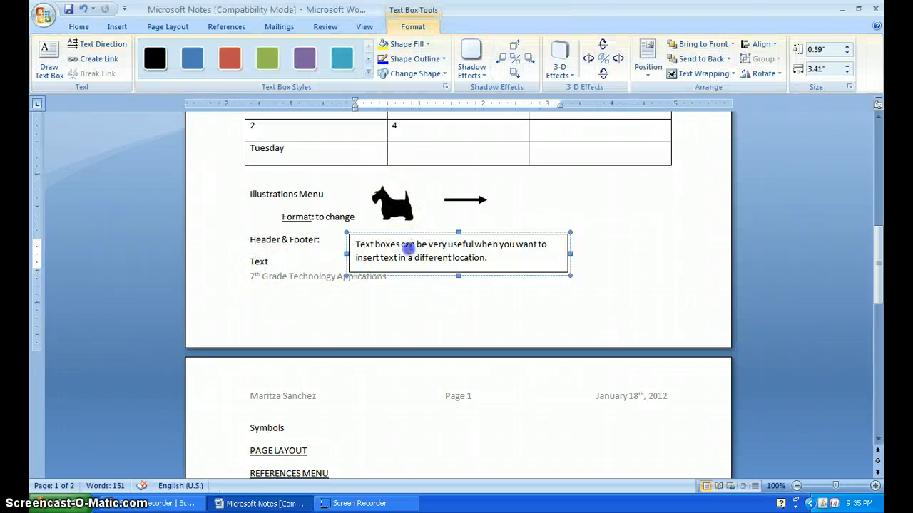
click(417, 43)
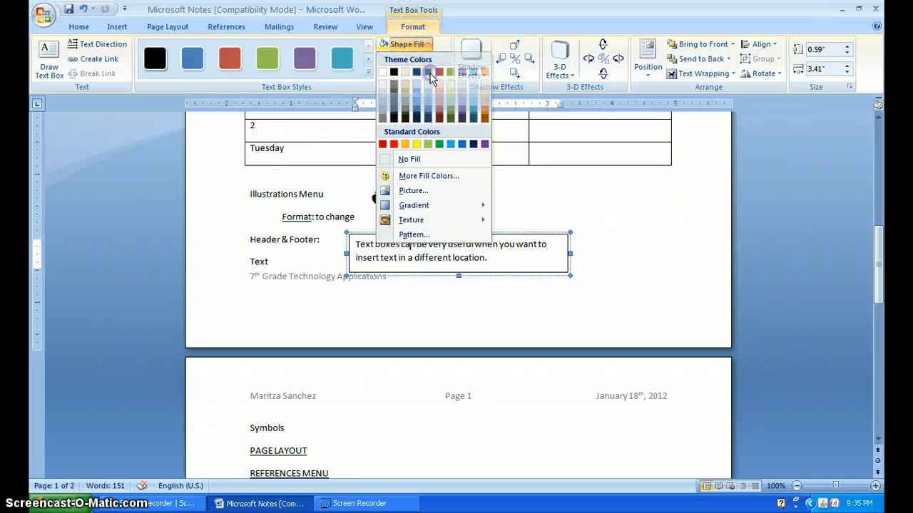
click(426, 72)
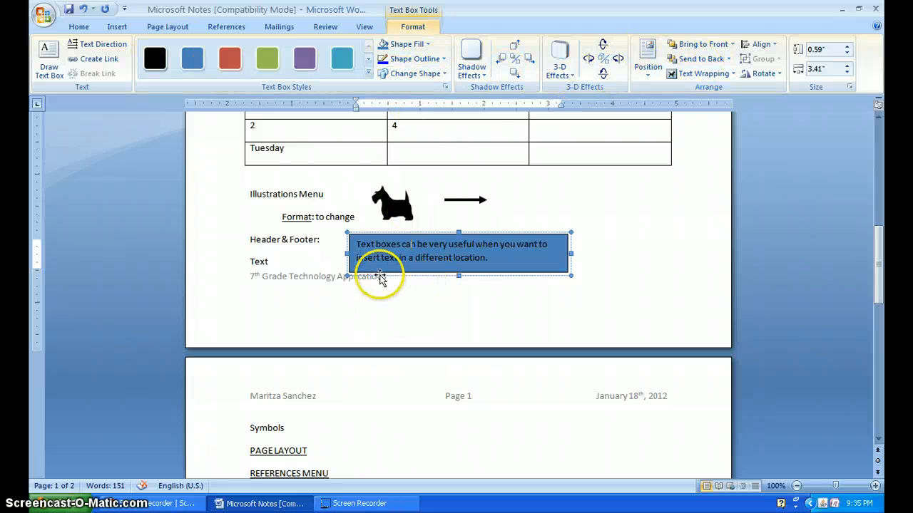
- Try to insert purple slanted WordArt reading "Hello" inside the blue text box
click(117, 27)
click(626, 60)
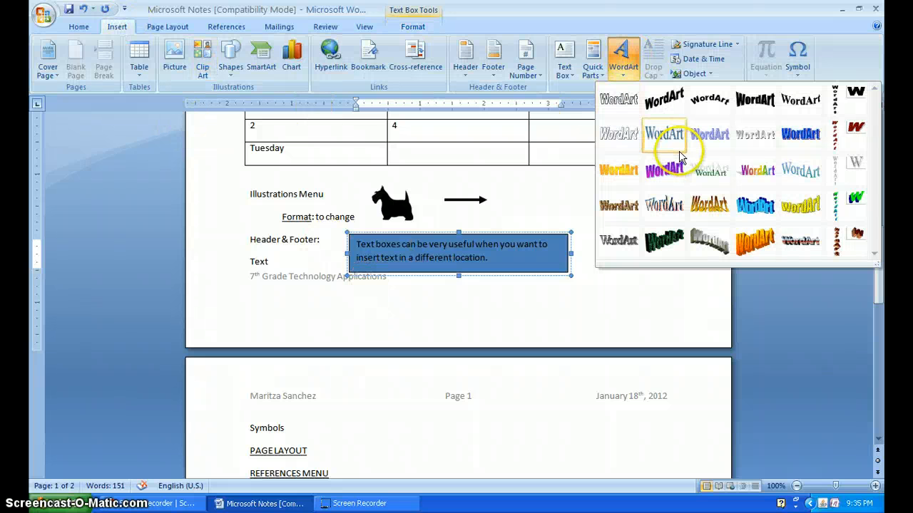
click(664, 173)
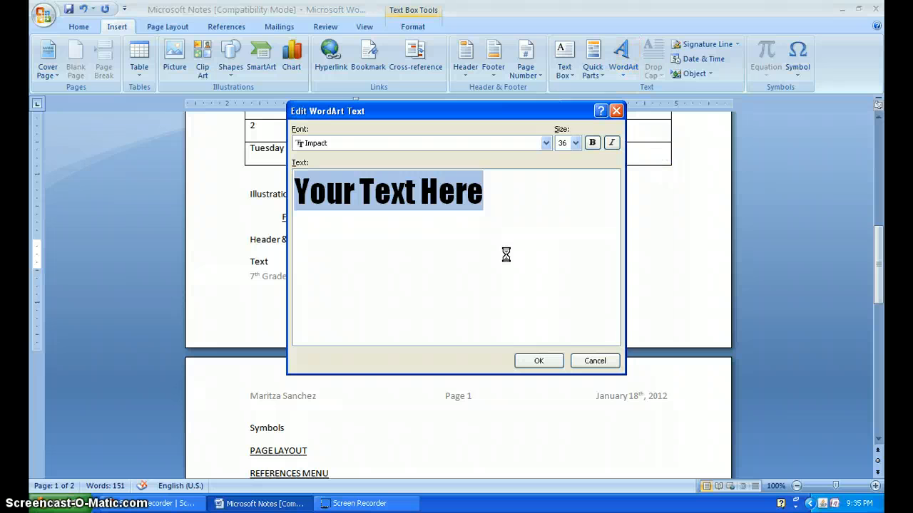
text(Hell)
key(BackSpace)
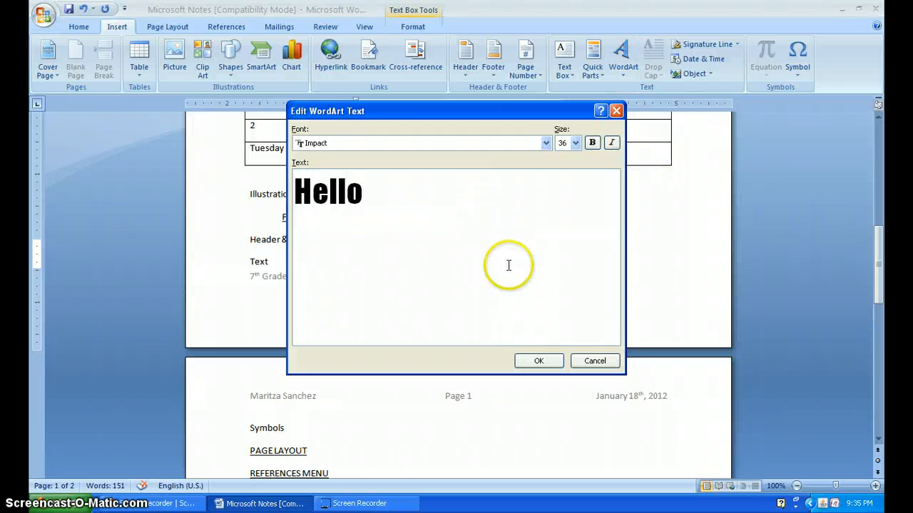
click(538, 360)
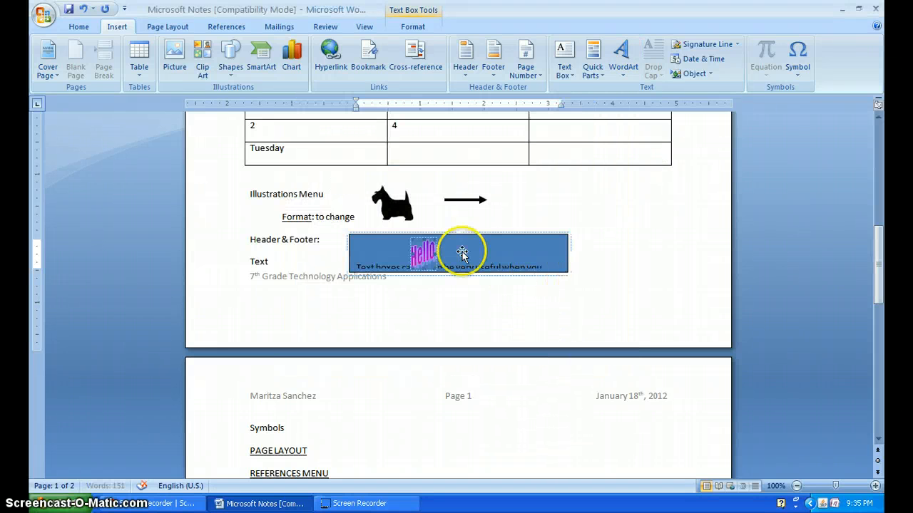
- Undo the WordArt insertion inside the text box
click(425, 254)
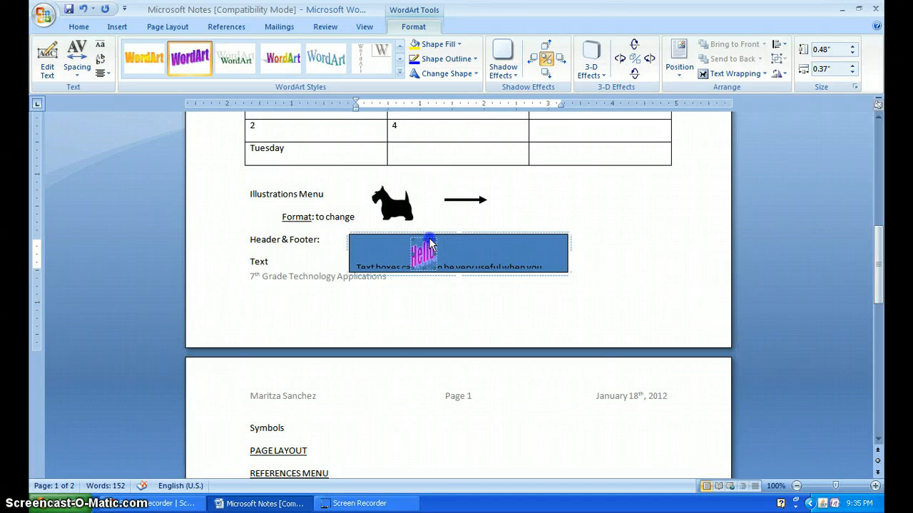
mouse_move(430, 239)
mouse_down()
mouse_move(573, 243)
mouse_move(438, 233)
mouse_up()
key(ctrl+z)
key(ctrl+z)
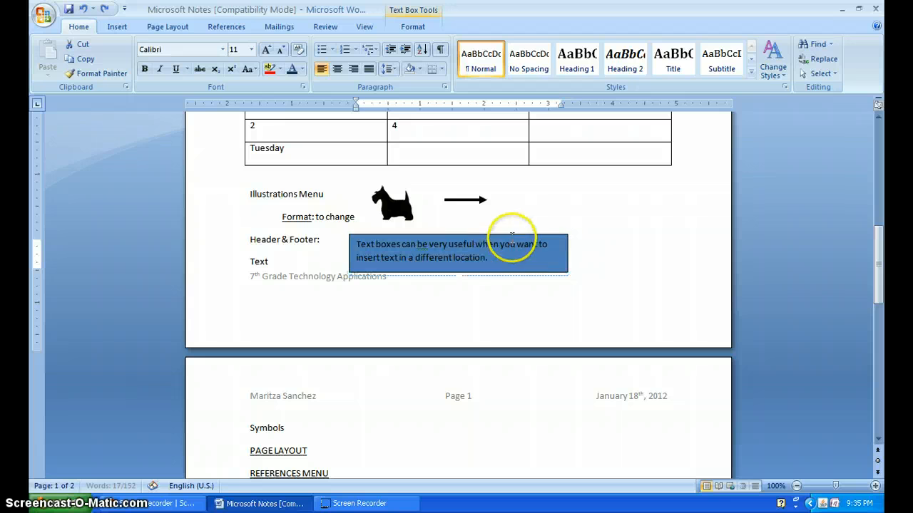
- Insert green WordArt with a pale shadow reading "Hello" at the "Text" line below "Header & Footer:"
click(623, 262)
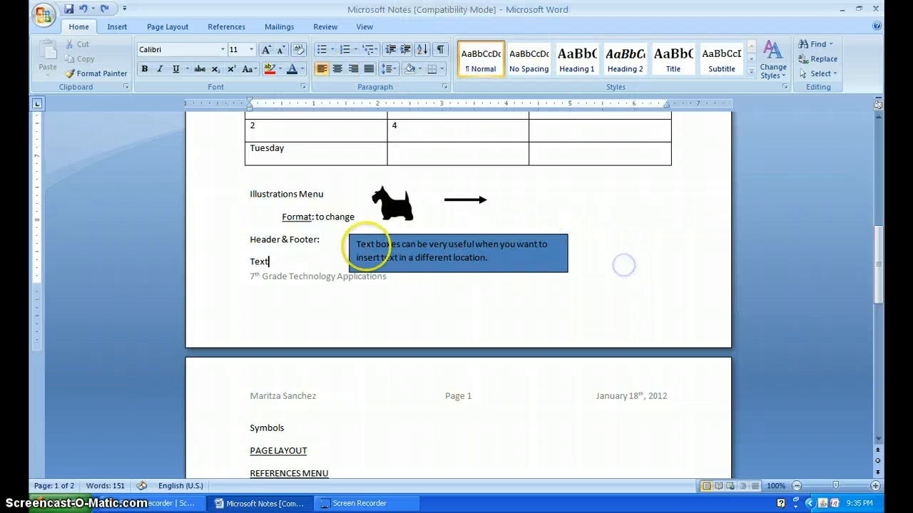
click(117, 27)
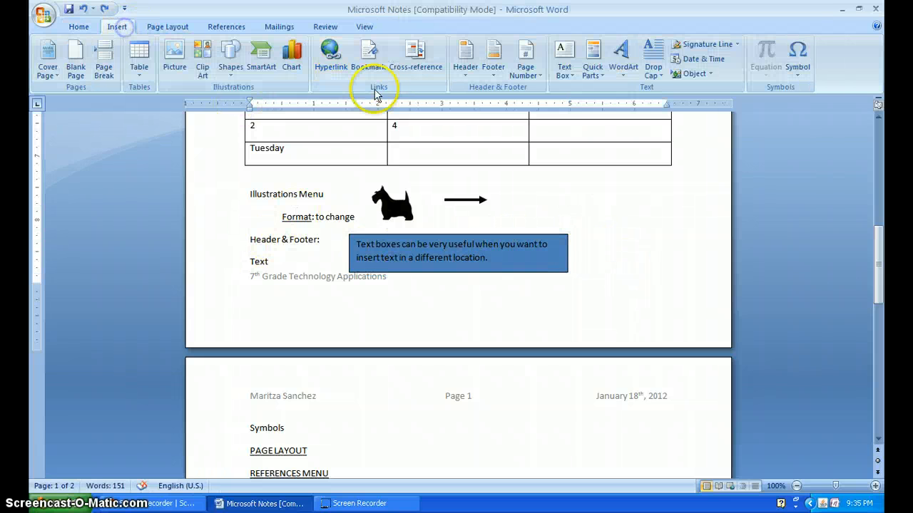
click(621, 58)
click(707, 166)
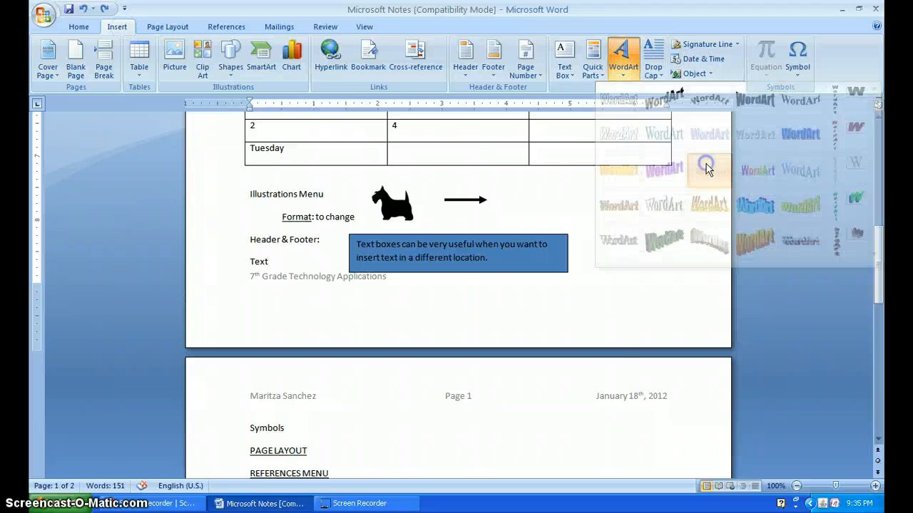
text(Hello)
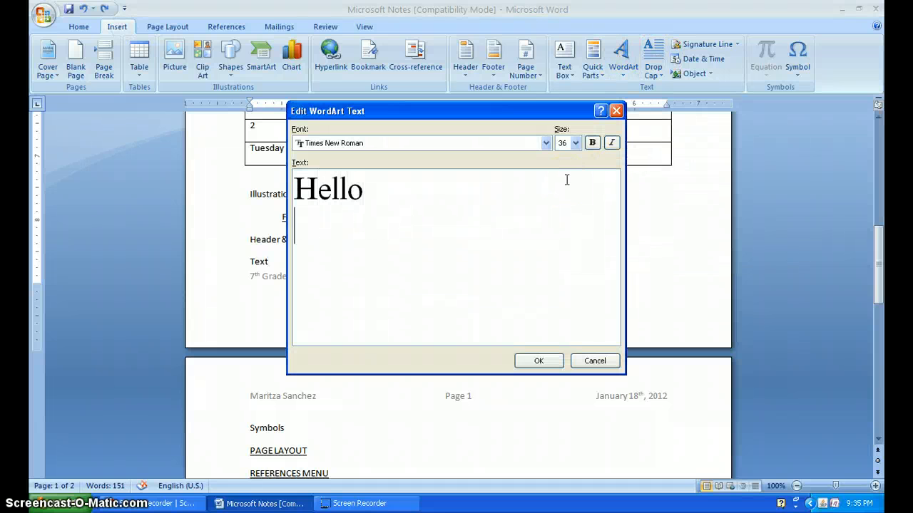
click(538, 361)
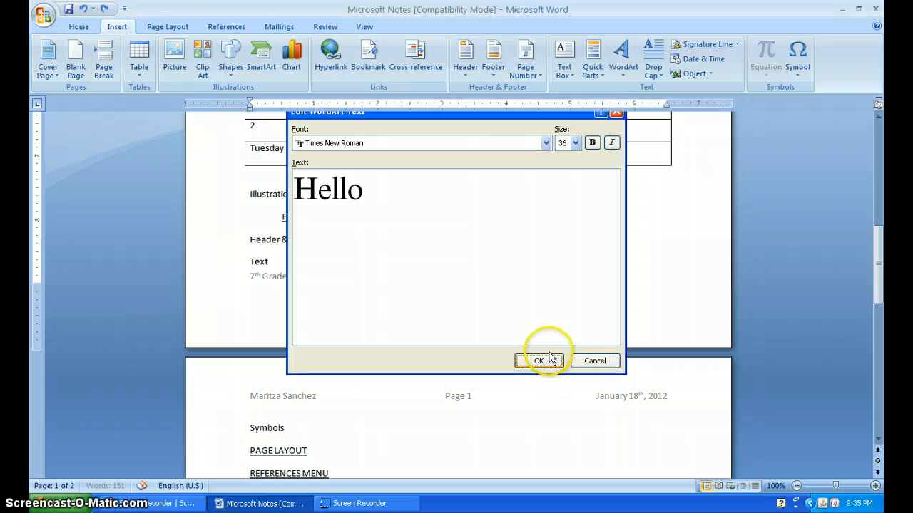
- Set the text wrapping of the green "Hello" WordArt to Tight
click(335, 445)
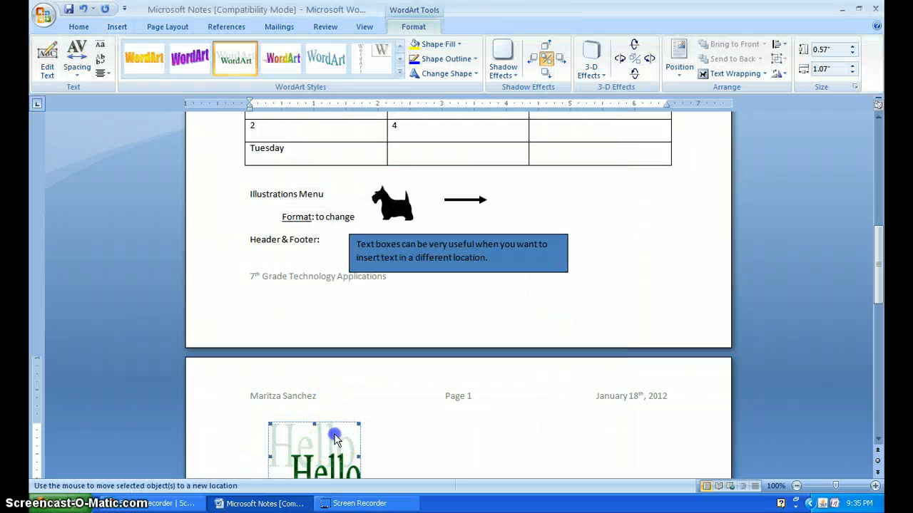
click(322, 448)
click(332, 445)
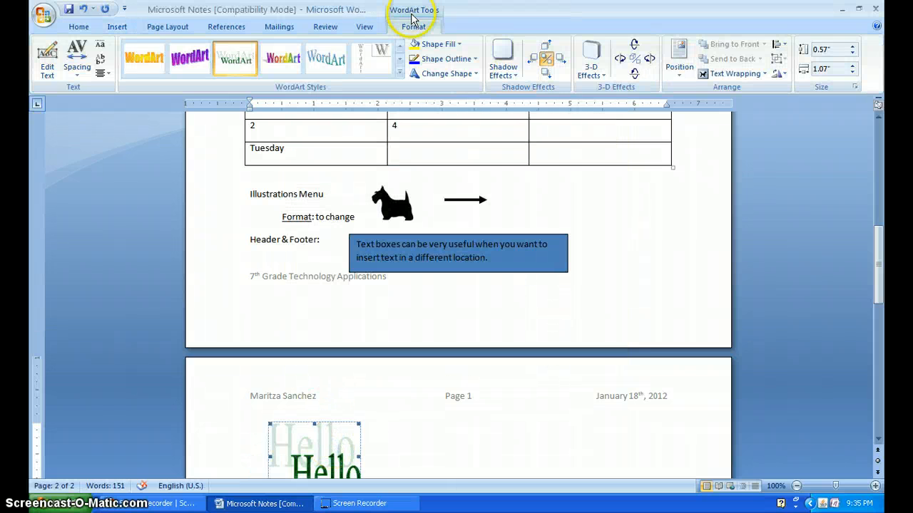
click(720, 74)
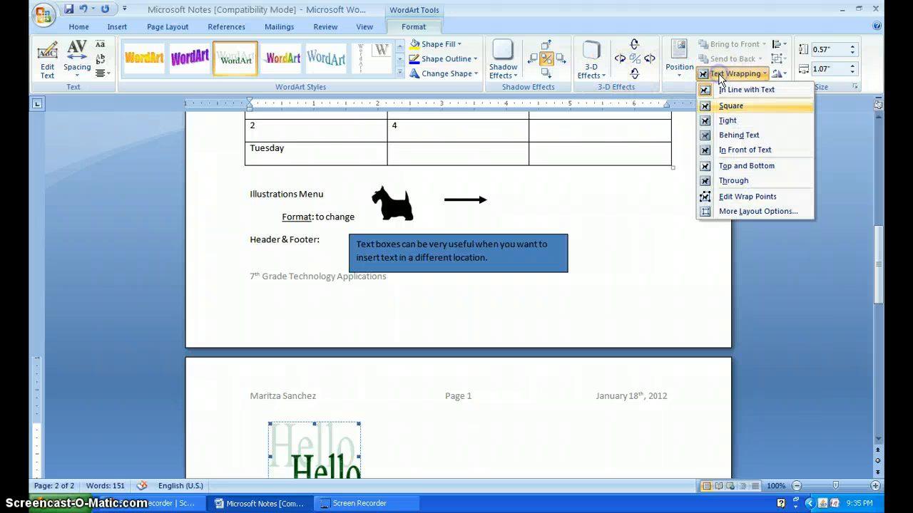
click(726, 121)
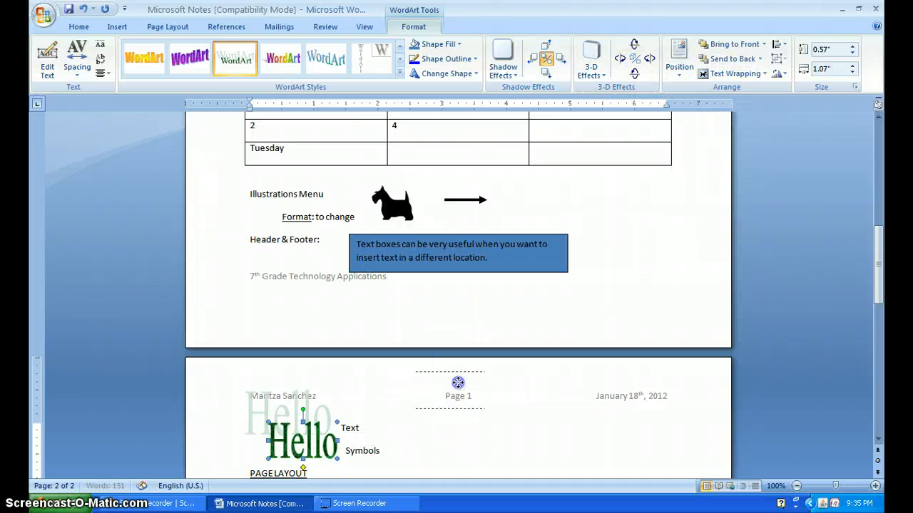
- Shrink the "Hello" WordArt to about 0.45" high and 0.69" wide
drag(455, 417, 490, 413)
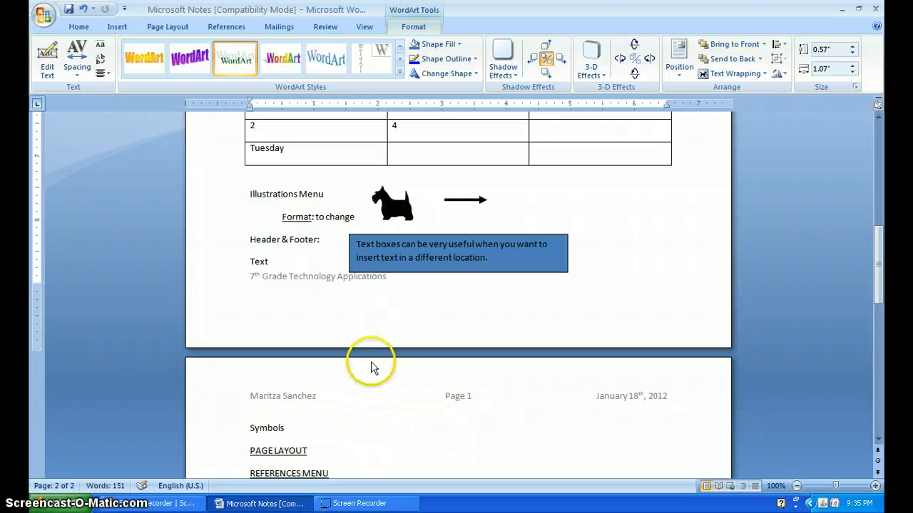
scroll(428, 408, down, 8)
scroll(406, 393, up, 6)
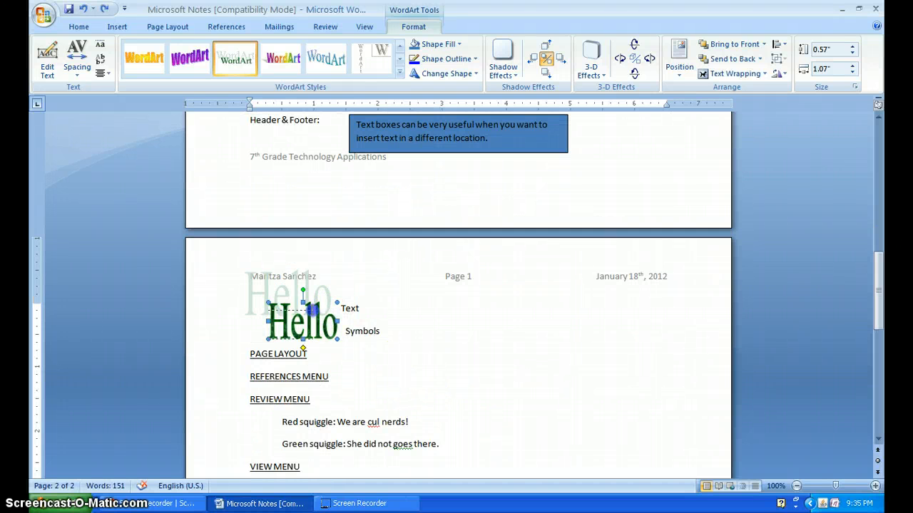
drag(313, 310, 310, 308)
scroll(321, 306, down, 5)
scroll(323, 306, up, 6)
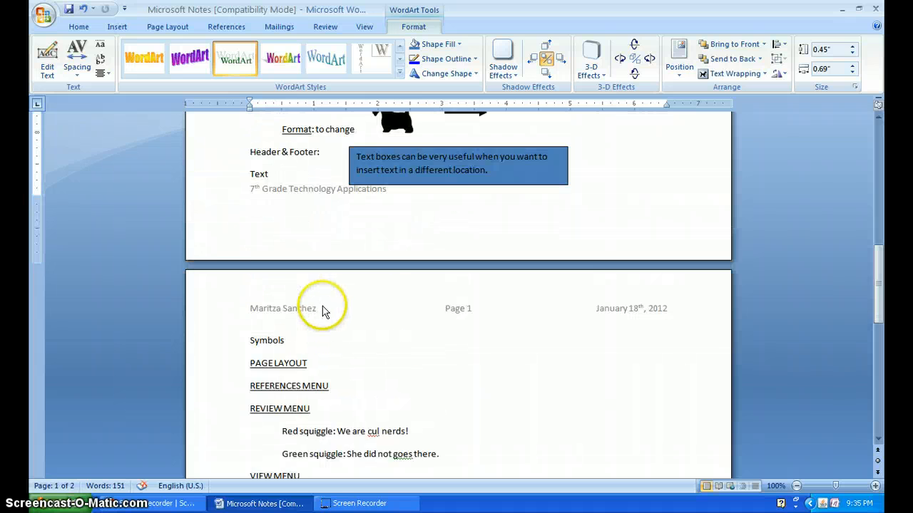
- Move the "Hello" WordArt down from the first page to just beside the "Symbols" line on the second page
scroll(322, 307, up, 20)
drag(279, 213, 461, 438)
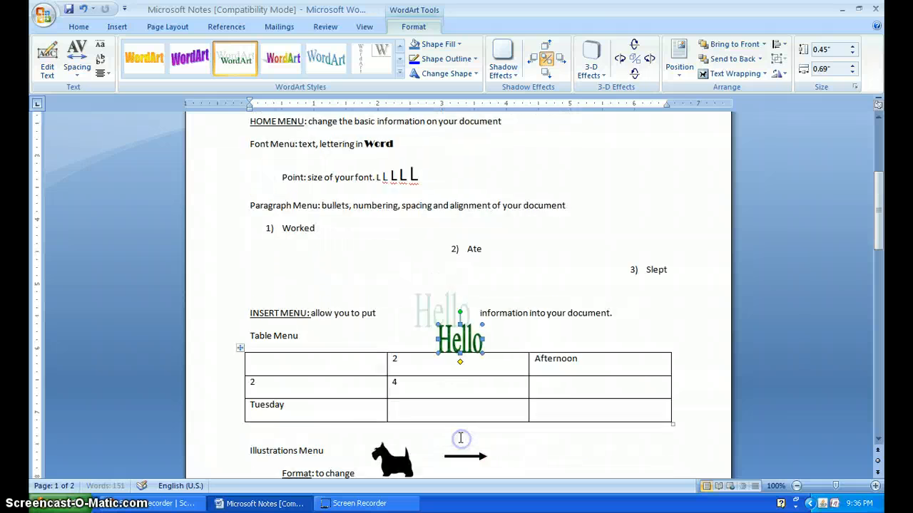
scroll(460, 438, down, 3)
drag(459, 299, 453, 336)
drag(458, 442, 458, 443)
scroll(458, 436, down, 3)
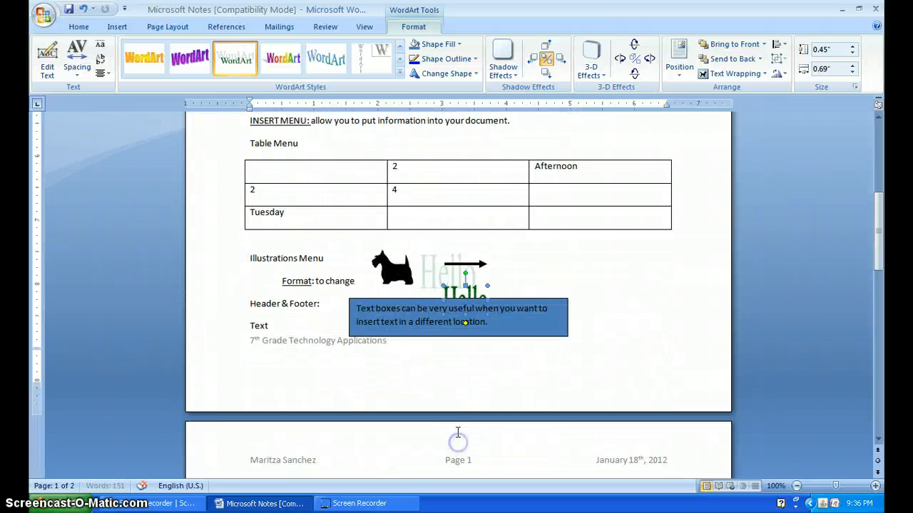
mouse_move(458, 234)
mouse_down()
mouse_move(431, 365)
mouse_move(460, 241)
mouse_move(449, 238)
mouse_up()
click(458, 228)
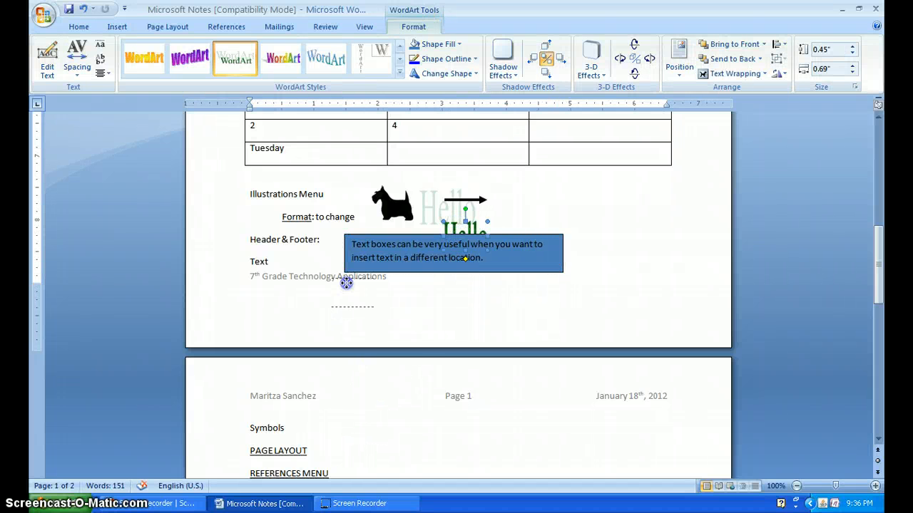
drag(342, 424, 342, 424)
scroll(409, 428, down, 2)
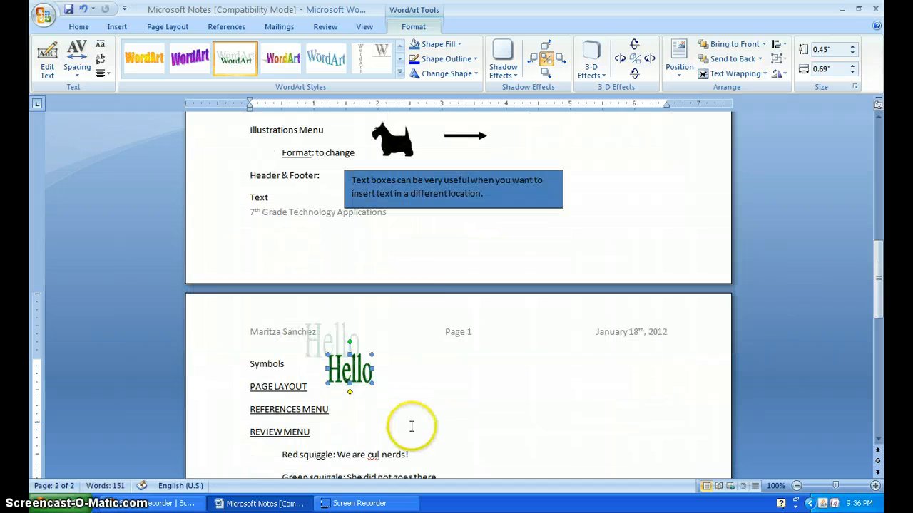
- Insert the symbols ≤, ≥ and ≠ after the word "Symbols" on the second page
click(114, 27)
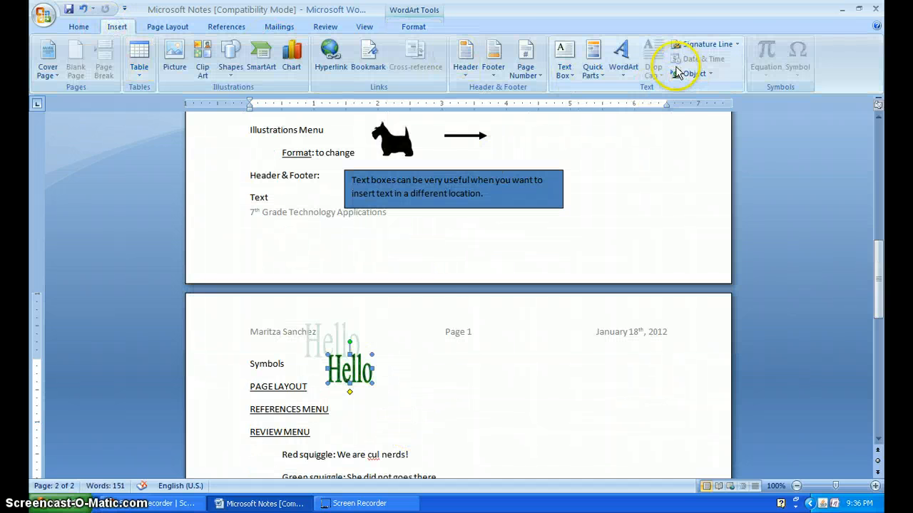
click(440, 364)
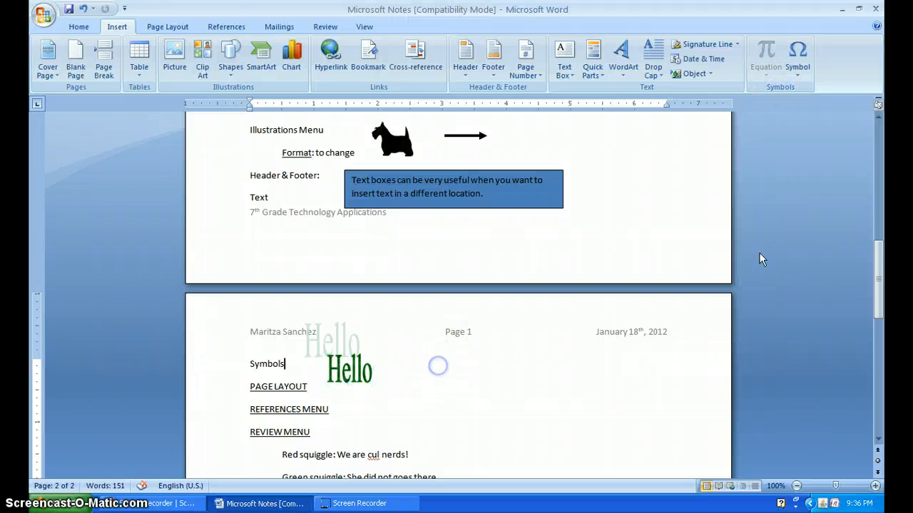
click(796, 59)
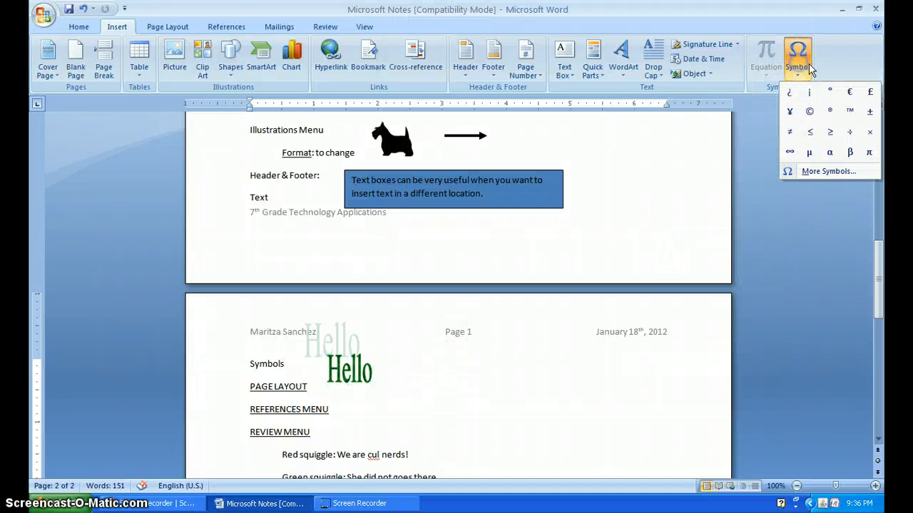
click(811, 133)
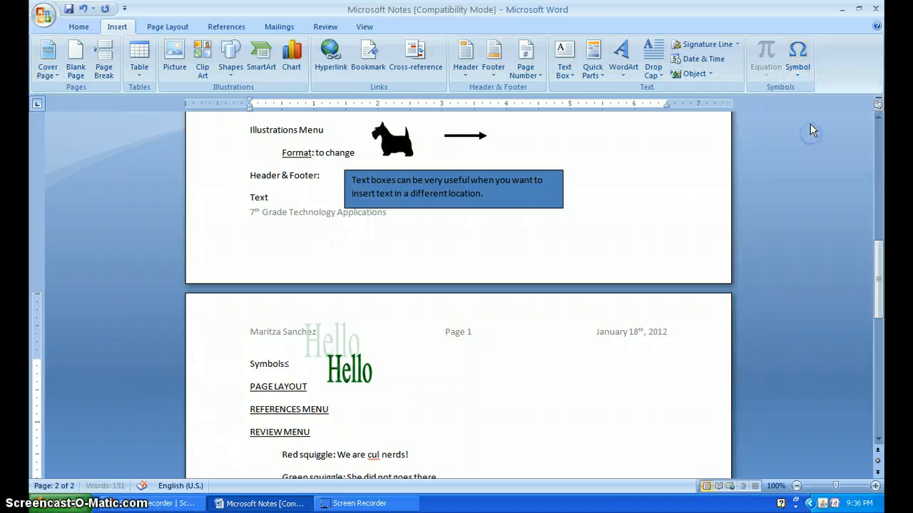
click(800, 69)
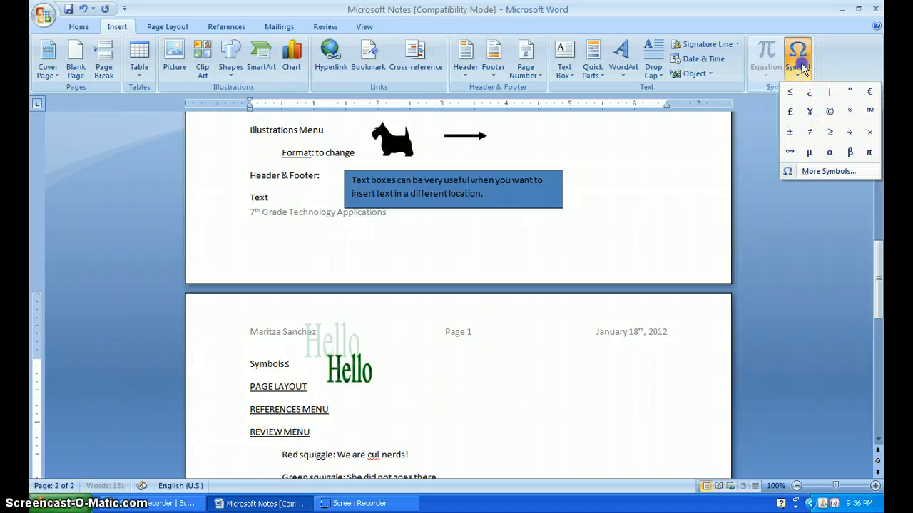
click(829, 132)
click(801, 64)
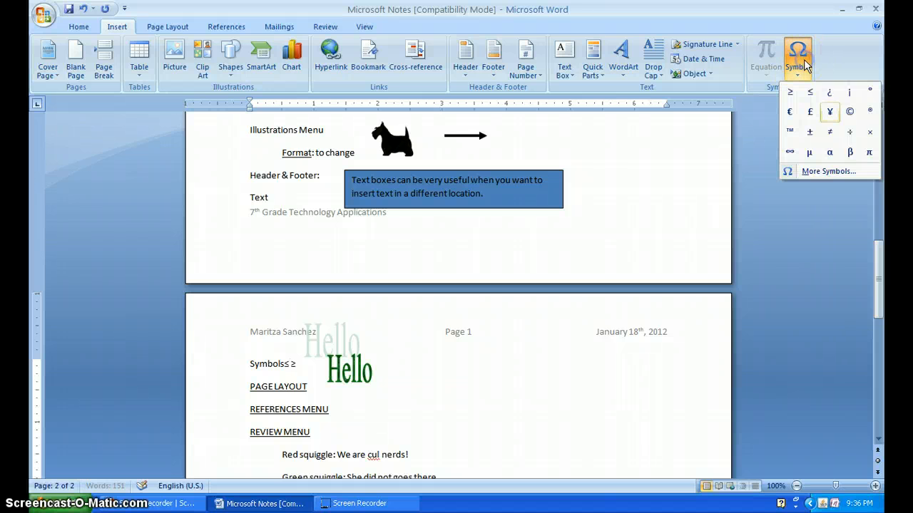
click(830, 133)
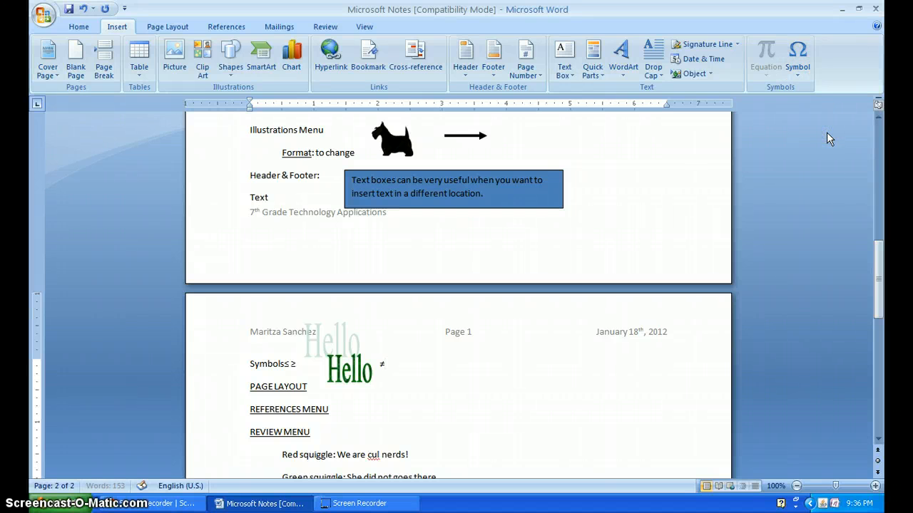
- Insert a π symbol after ≠ and move the green "Hello" WordArt up off the "Symbols" line into the header area
click(798, 61)
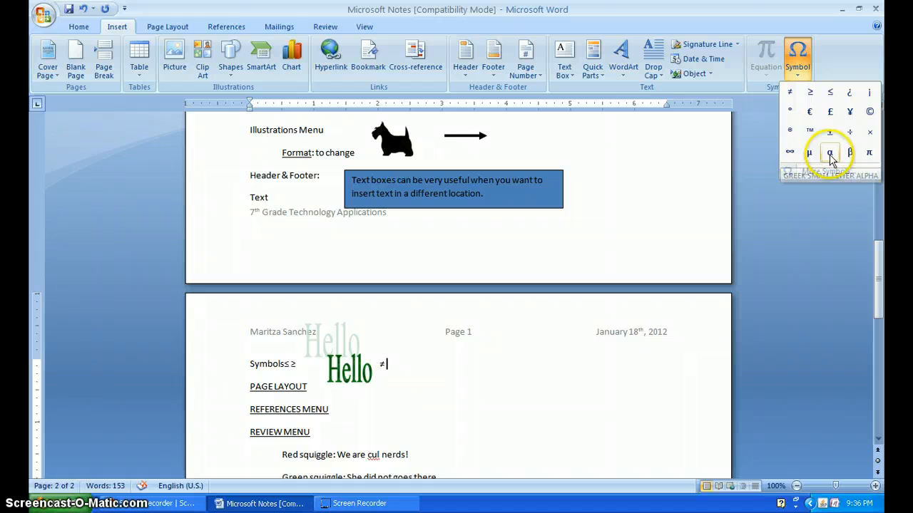
click(869, 152)
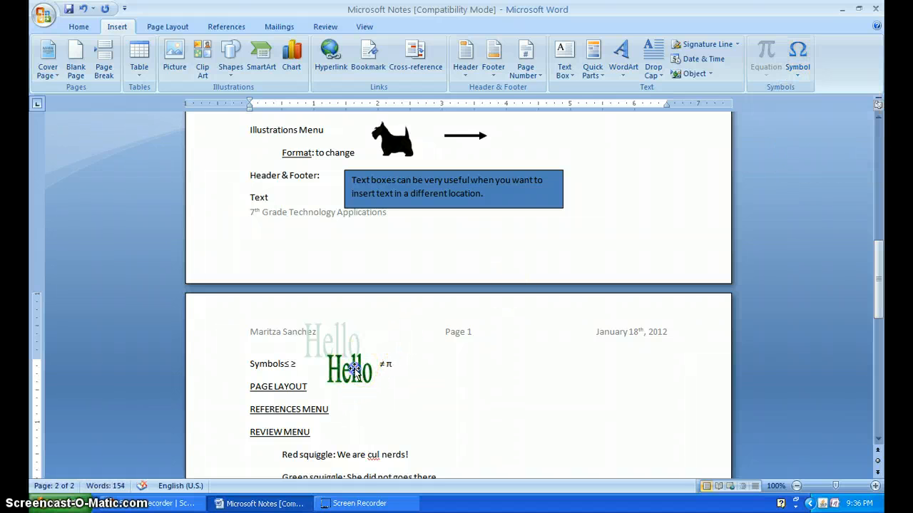
drag(356, 342, 362, 333)
- Set the font size of the symbols ≤ ≥ ≠ π on the "Symbols" line to 14
click(311, 366)
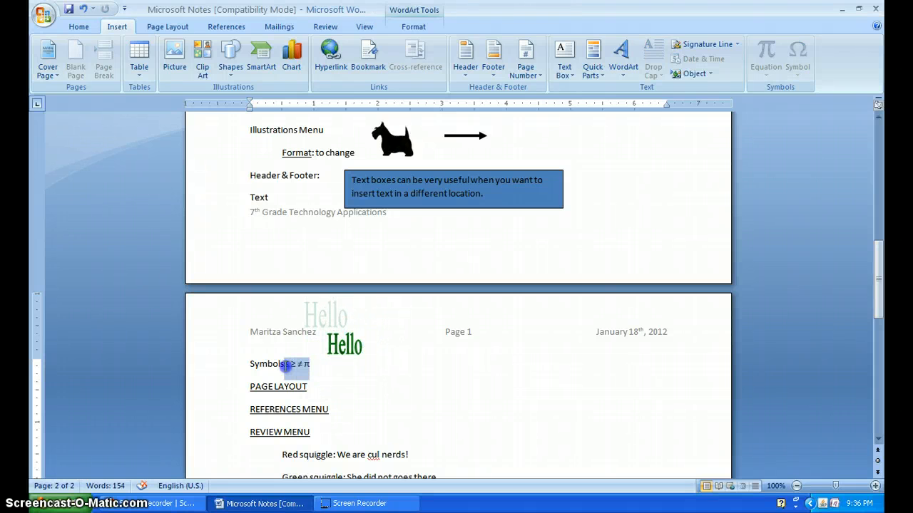
drag(285, 365, 284, 365)
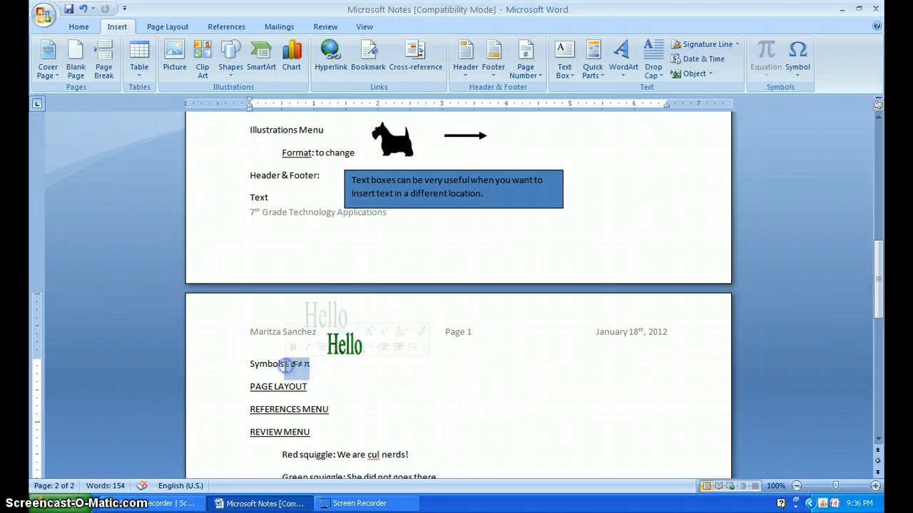
click(79, 27)
click(251, 49)
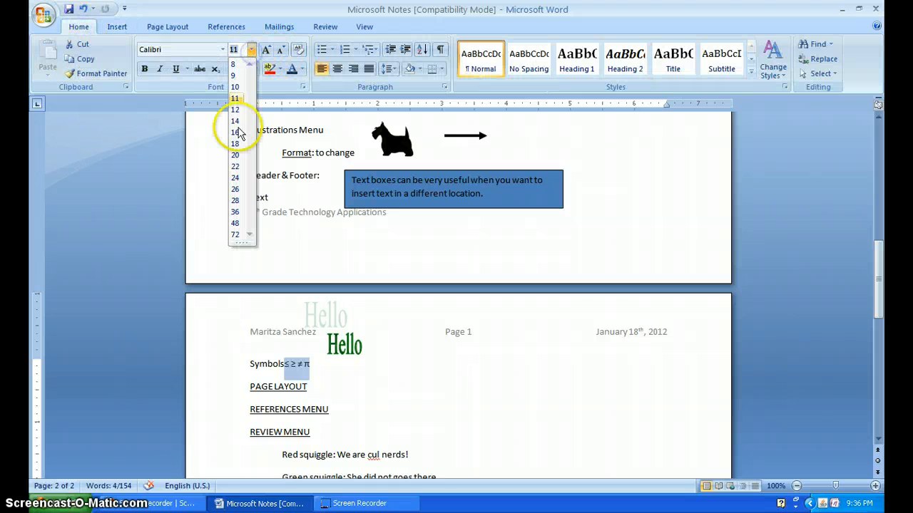
click(235, 121)
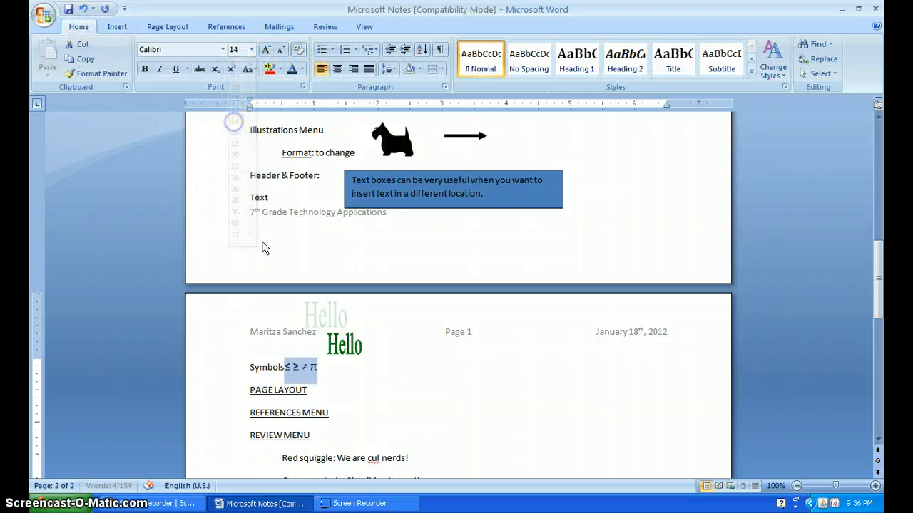
- Space the symbols ≤, ≥, ≠ and π apart with tabs after the word "Symbols"
click(284, 366)
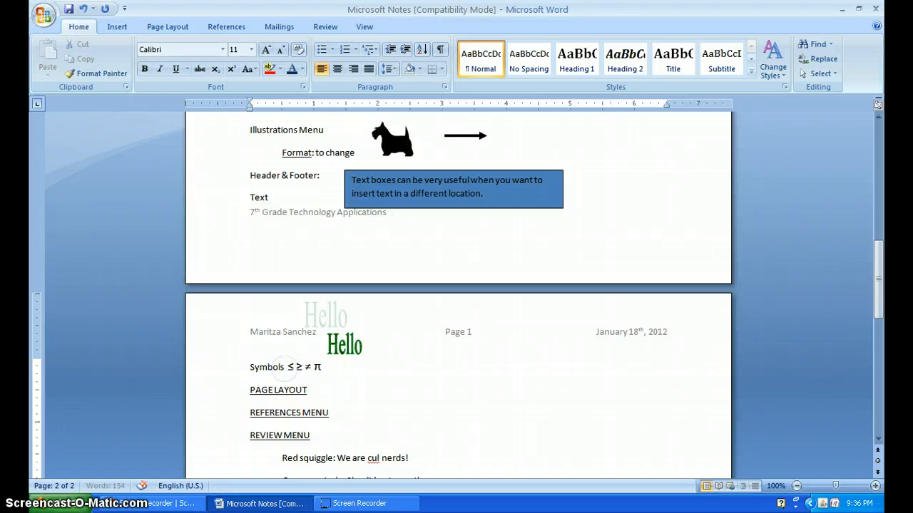
click(301, 367)
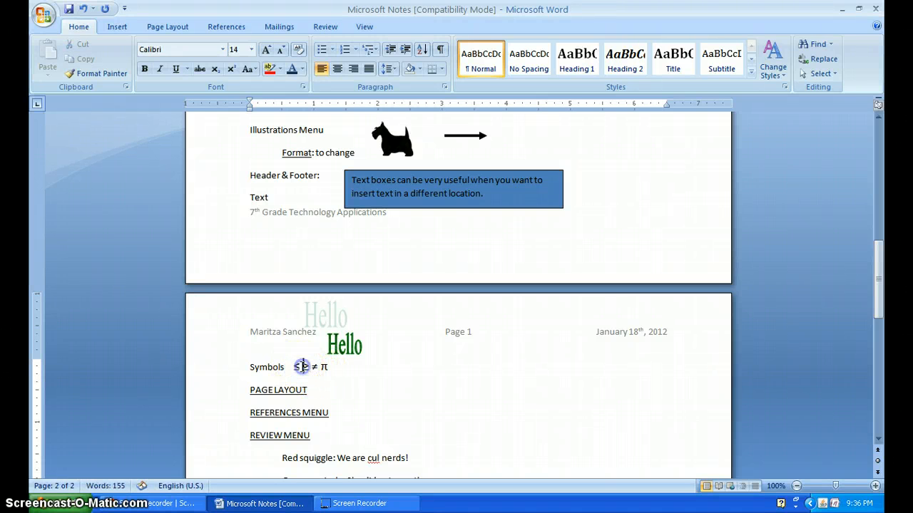
click(324, 367)
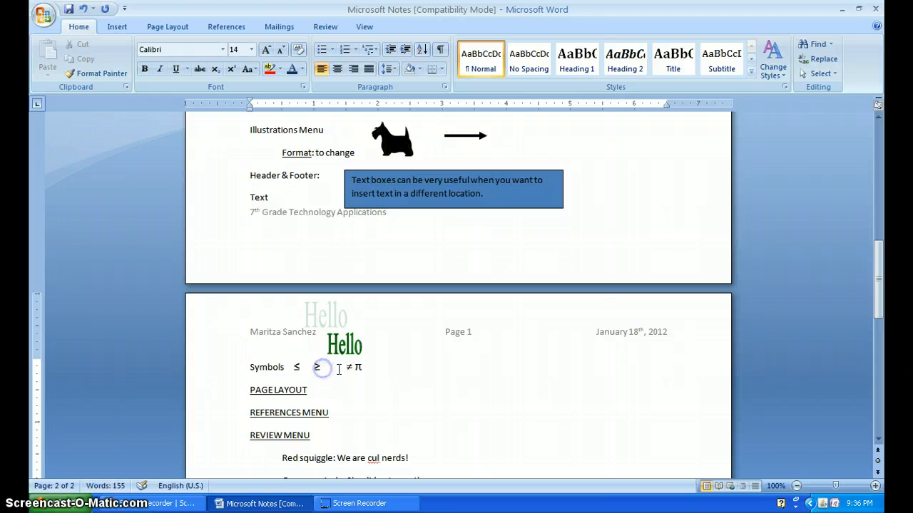
click(355, 367)
key(Tab)
click(312, 368)
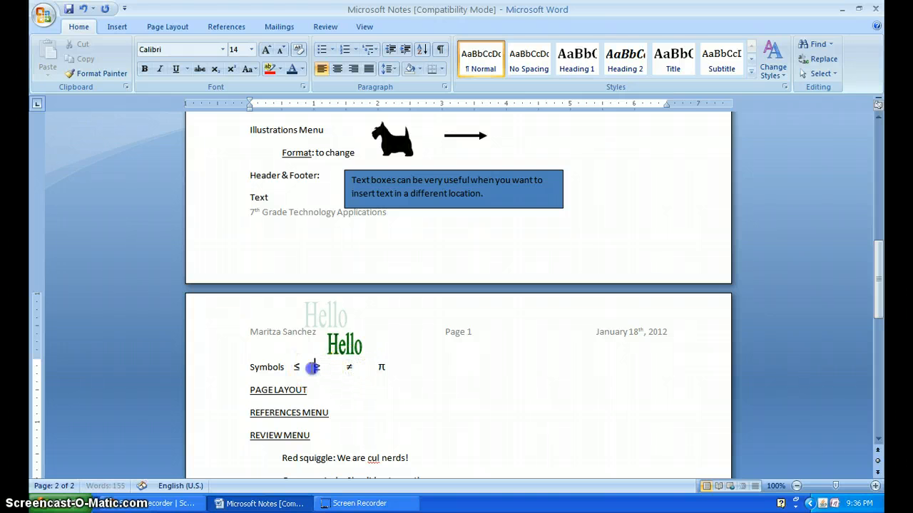
click(391, 365)
click(335, 393)
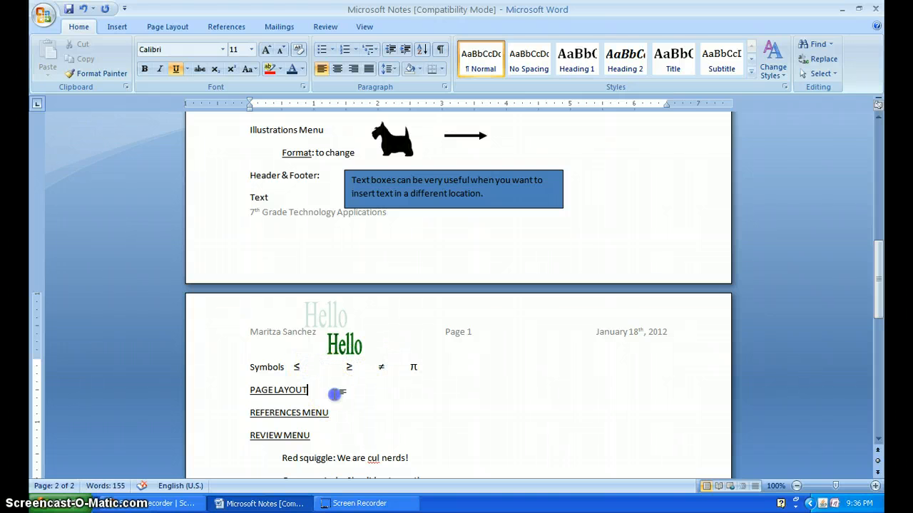
click(171, 27)
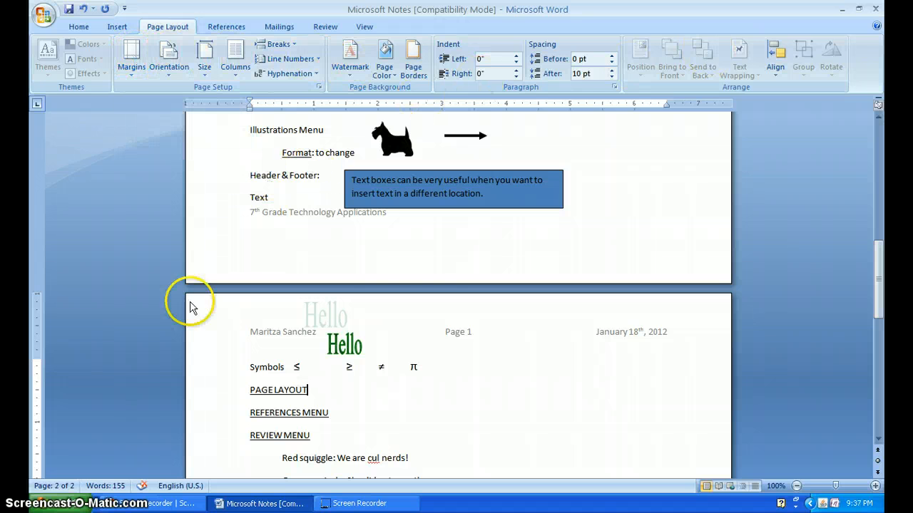
drag(880, 287, 882, 321)
drag(379, 352, 375, 285)
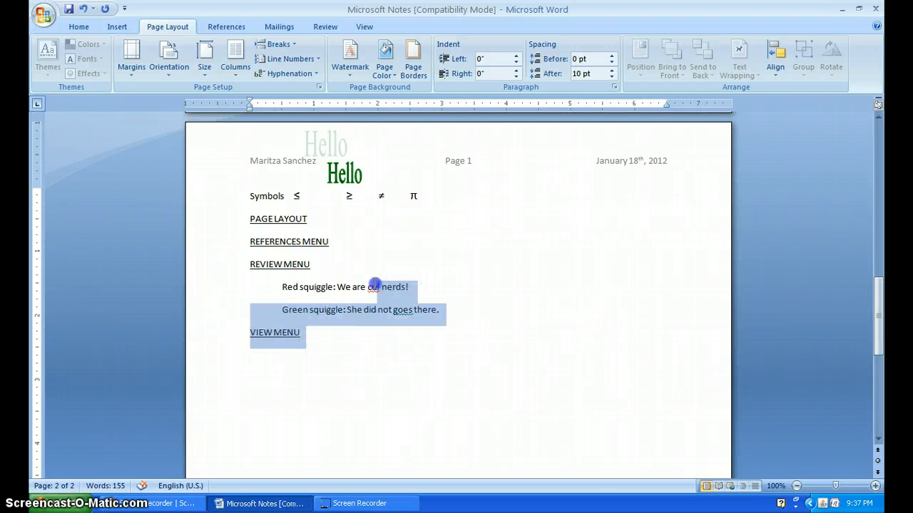
drag(348, 254, 279, 174)
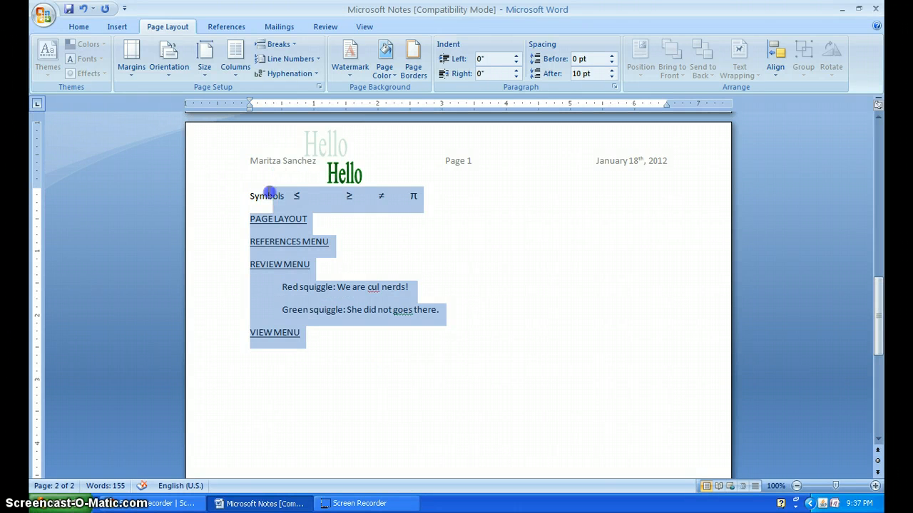
drag(264, 207, 240, 209)
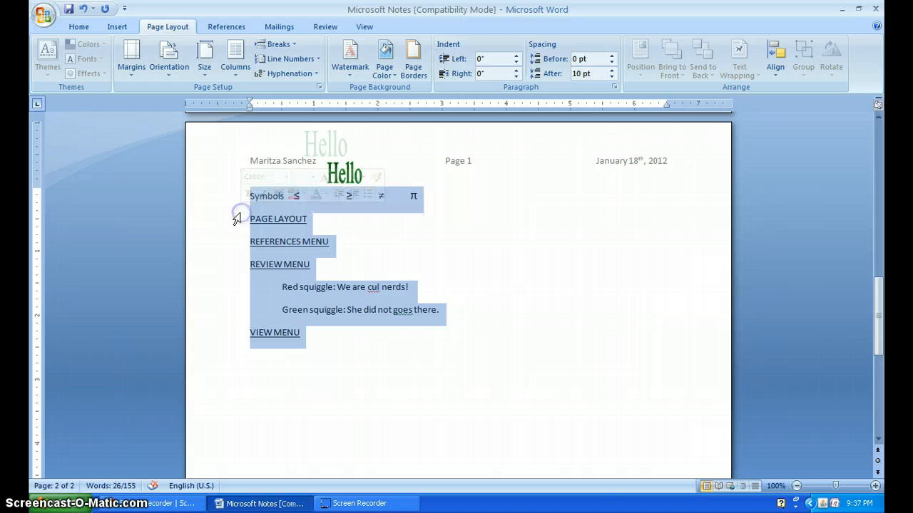
- Reduce the document's top margin to about 0.25" on the first page's vertical ruler
drag(878, 314, 878, 159)
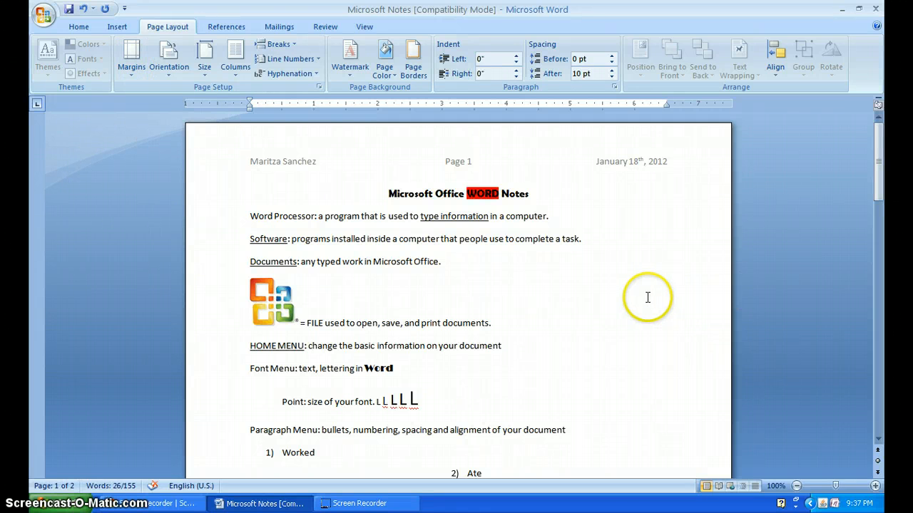
click(308, 216)
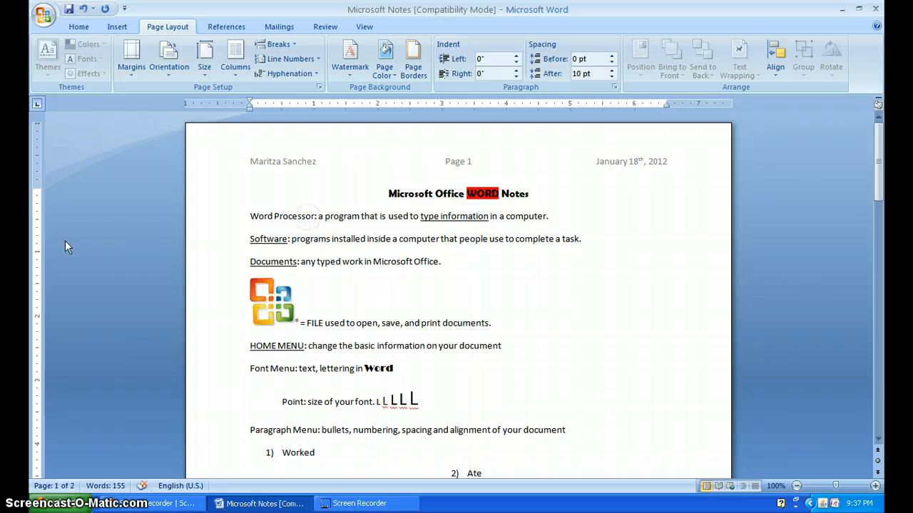
click(36, 191)
drag(37, 188, 33, 139)
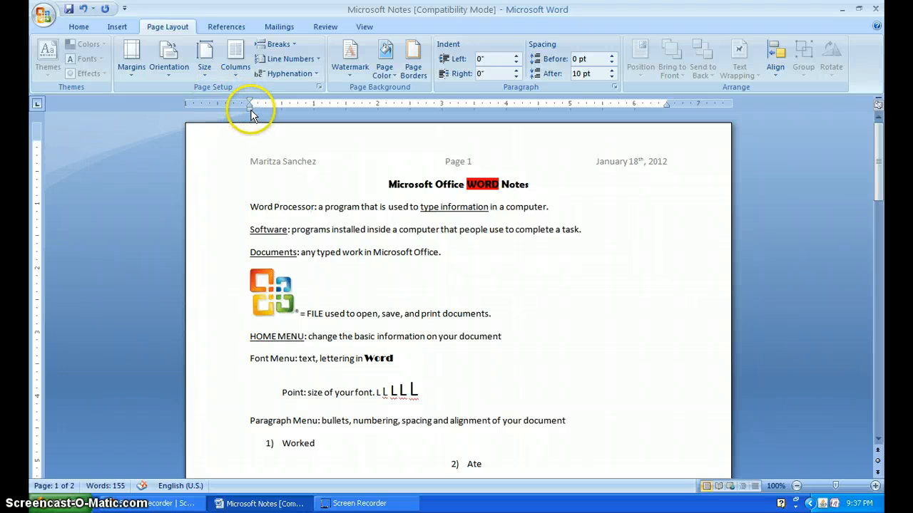
- Reduce the left margin to about 0.25" and the right margin to about 0.45"
drag(251, 109, 206, 104)
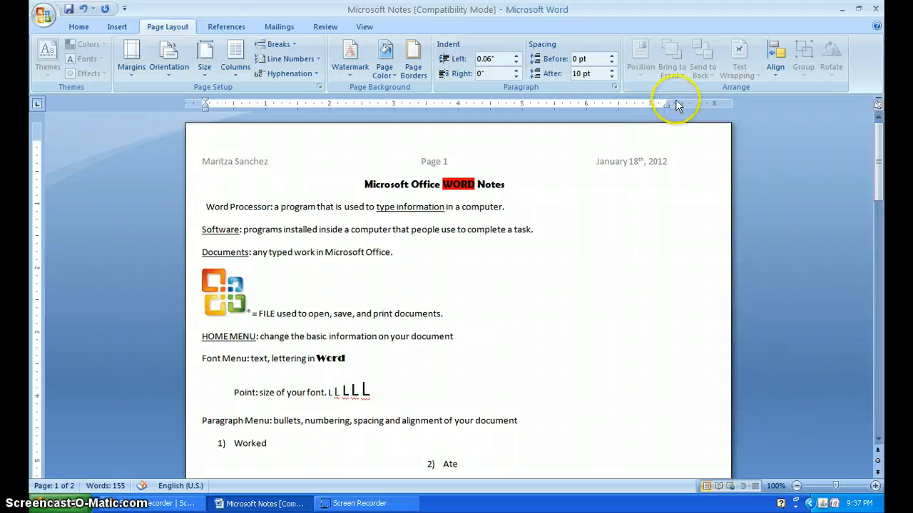
drag(691, 102, 703, 102)
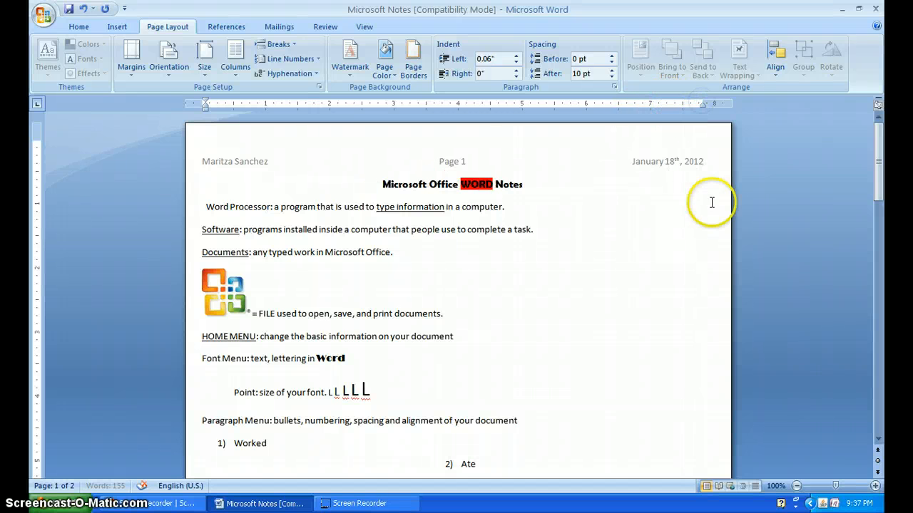
- Reduce the bottom margin to about 0.25" at the end of the first page
scroll(756, 222, down, 10)
scroll(739, 228, down, 1)
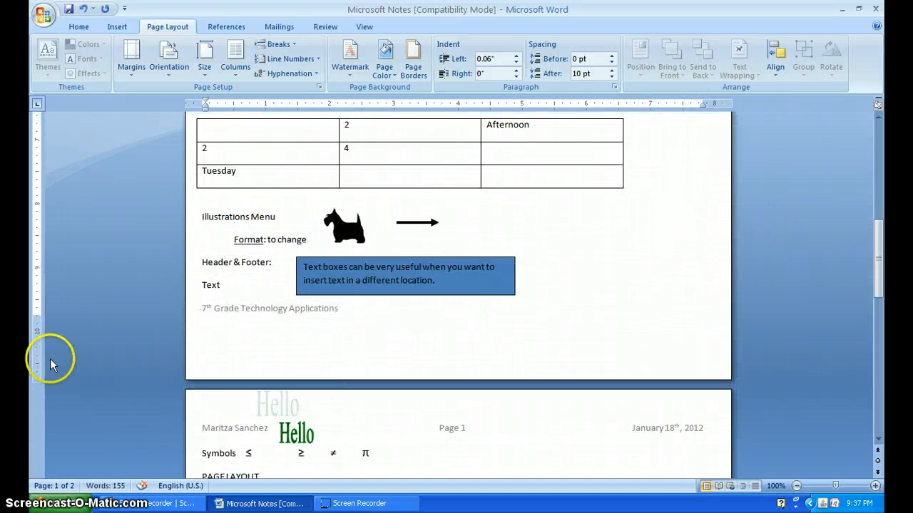
drag(36, 316, 35, 317)
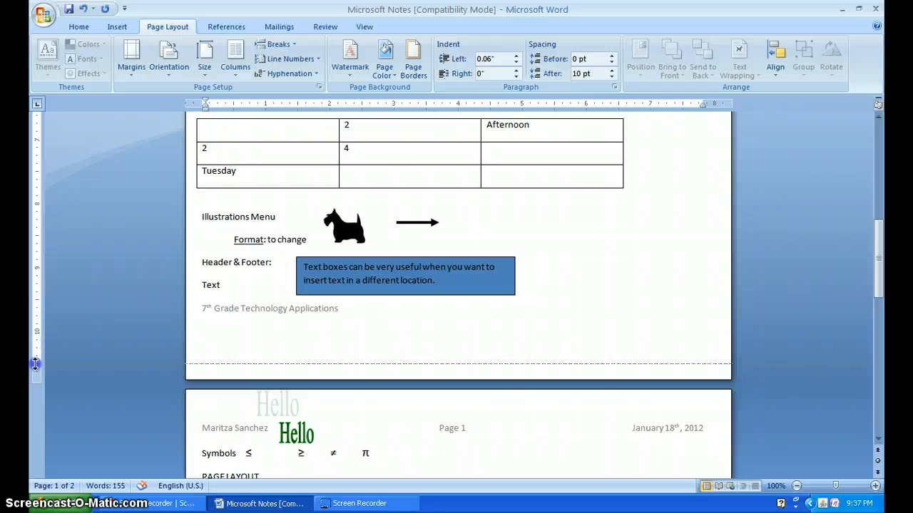
- Delete the blank line between the numbered list and the "INSERT MENU" line
scroll(56, 379, down, 6)
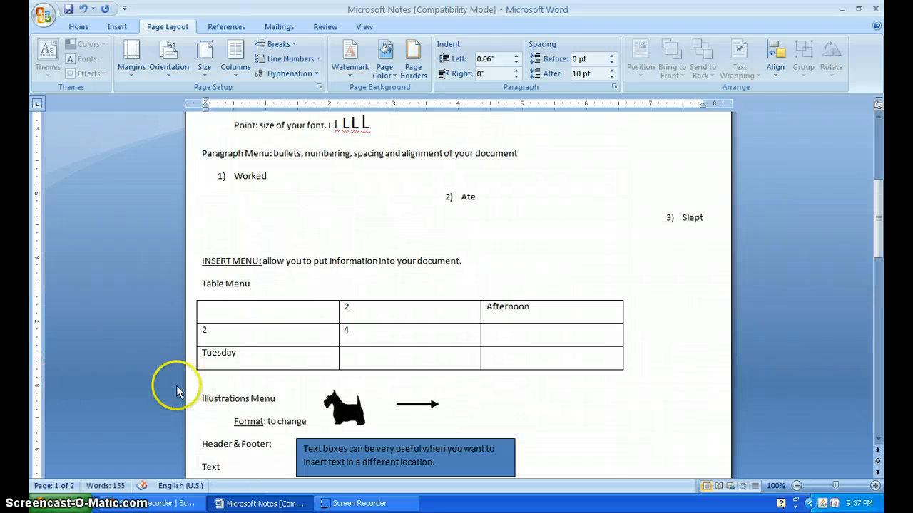
click(309, 226)
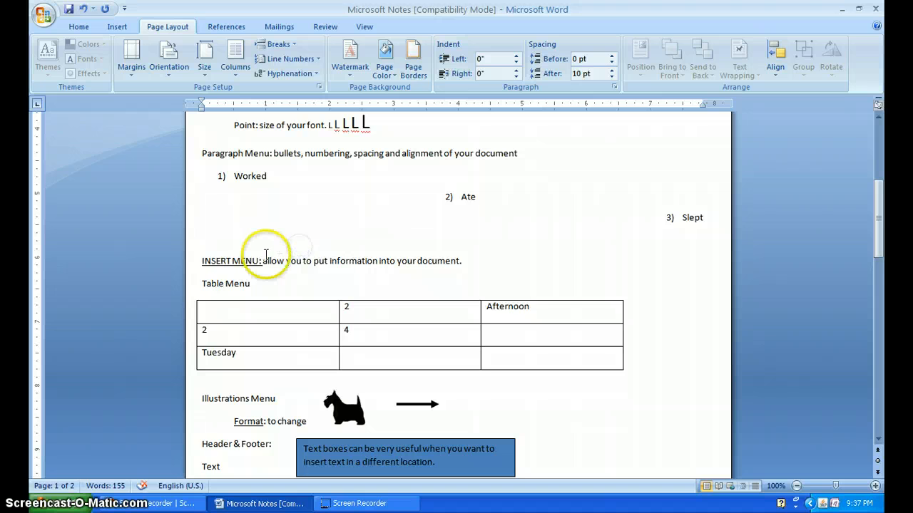
key(BackSpace)
- Increase the top margin to about 0.6" and the left margin to about 0.7" on the rulers
scroll(373, 383, down, 4)
scroll(285, 377, down, 5)
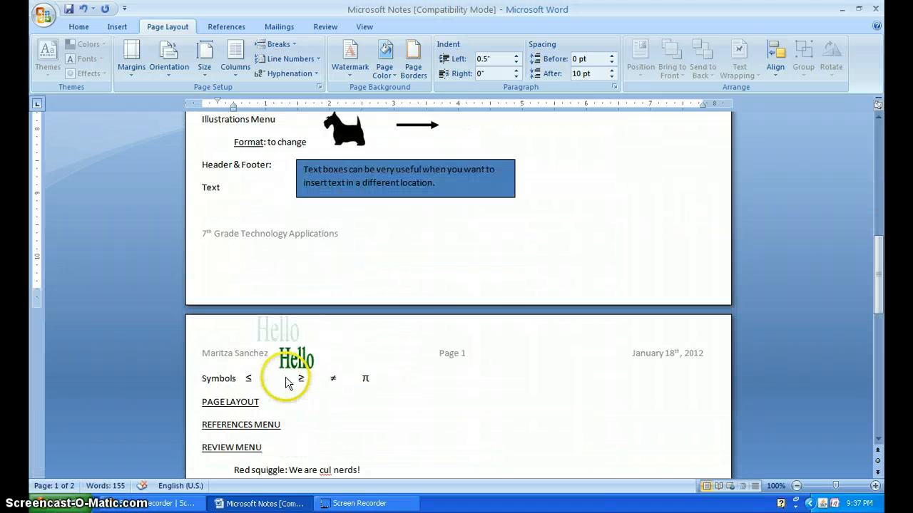
scroll(286, 375, up, 7)
scroll(286, 375, up, 10)
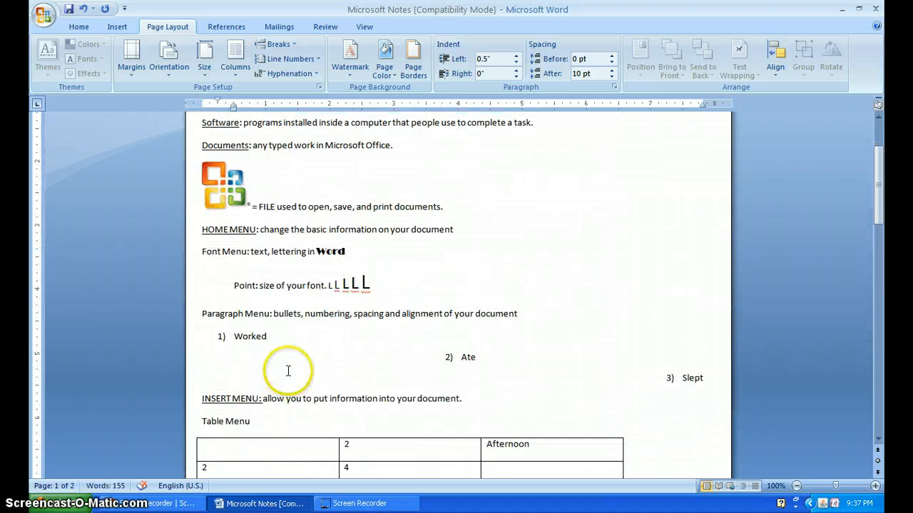
scroll(292, 366, down, 4)
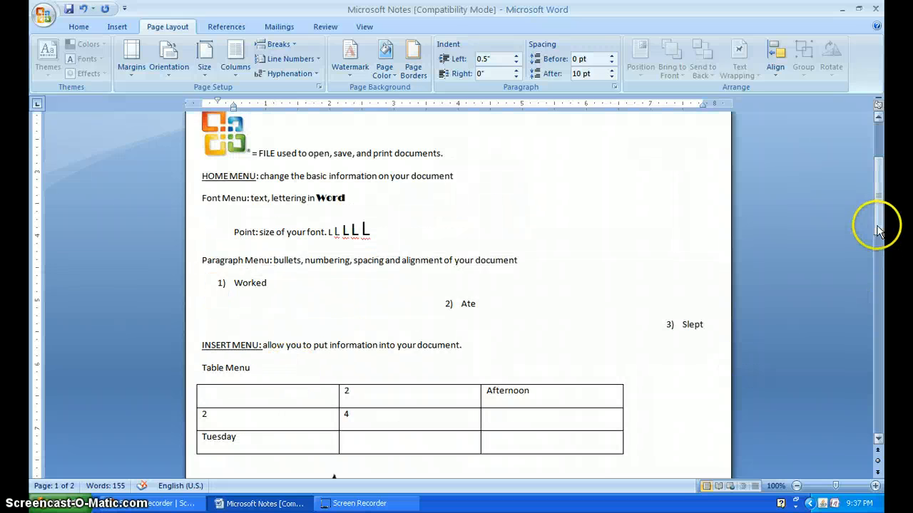
drag(877, 220, 880, 179)
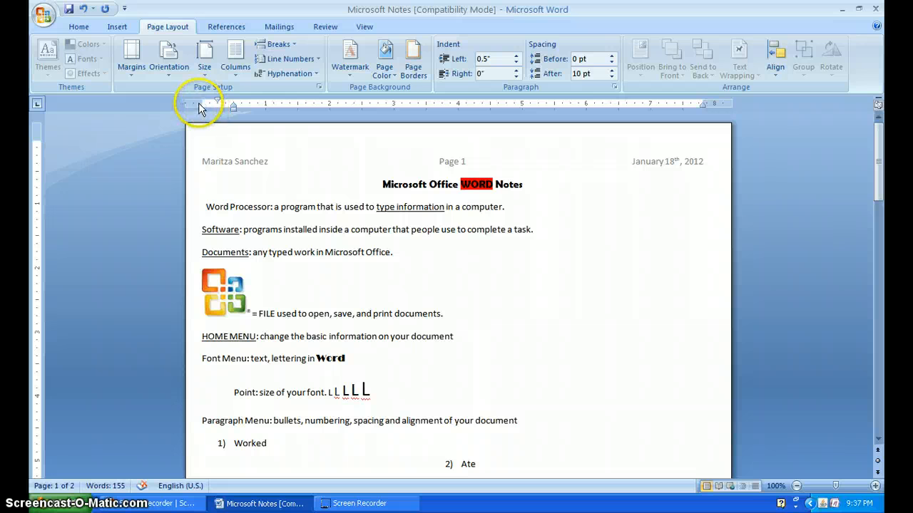
drag(38, 139, 37, 162)
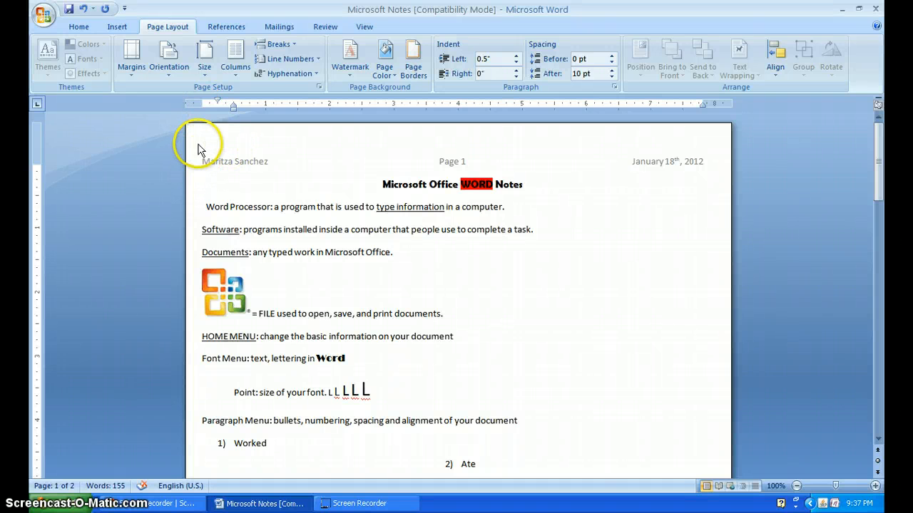
drag(200, 104, 229, 105)
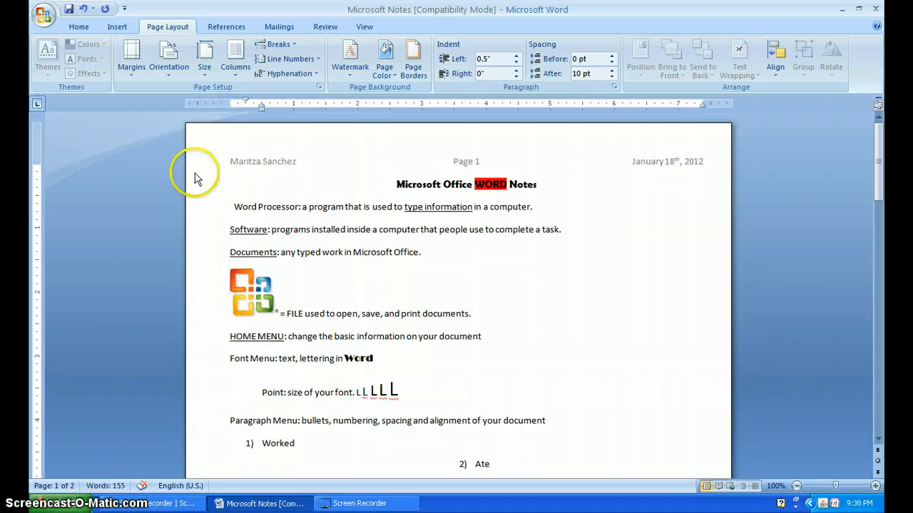
- Add an indented line reading "margins" below the "PAGE LAYOUT" heading on the second page
scroll(701, 265, down, 15)
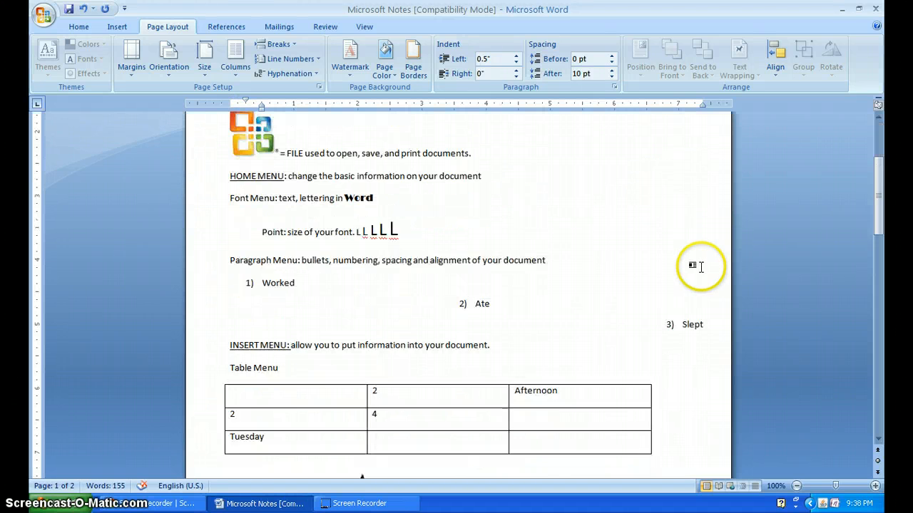
scroll(701, 265, down, 5)
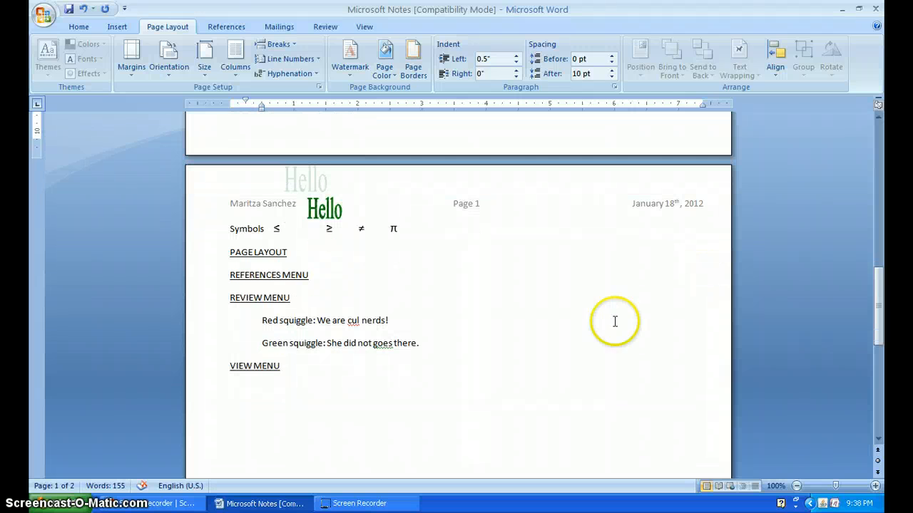
click(324, 253)
key(Return)
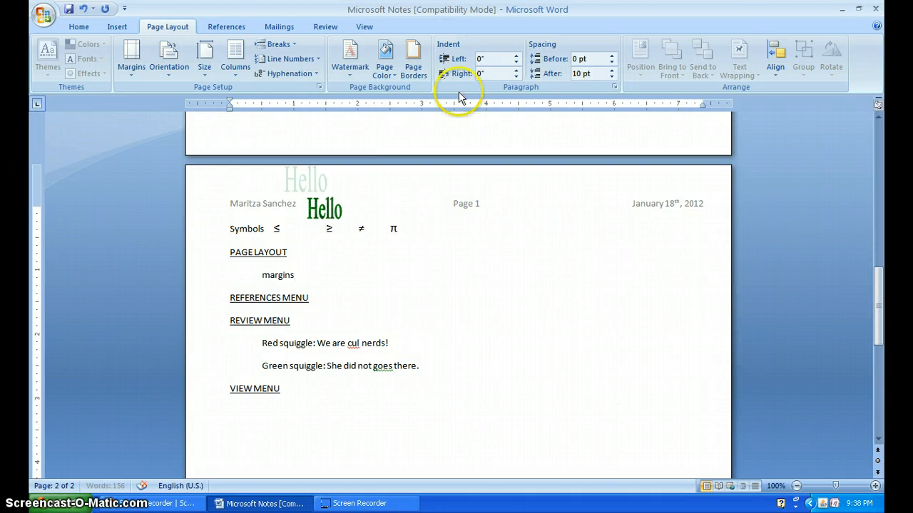
- Switch the document to landscape orientation and look over how its pages are laid out
click(235, 67)
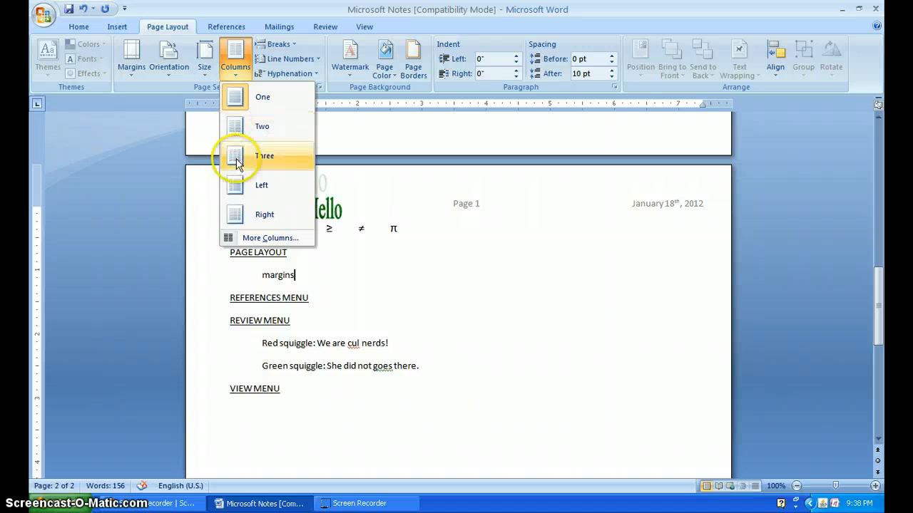
click(169, 61)
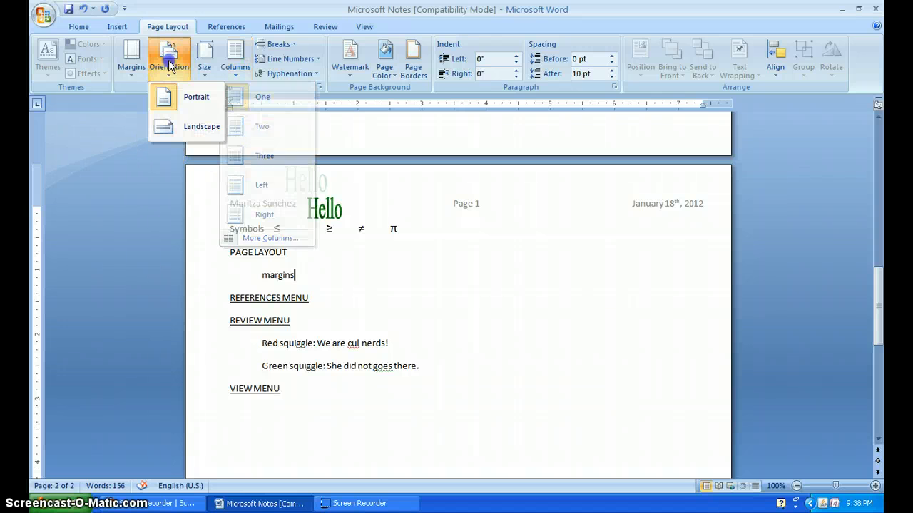
click(177, 128)
scroll(183, 150, up, 10)
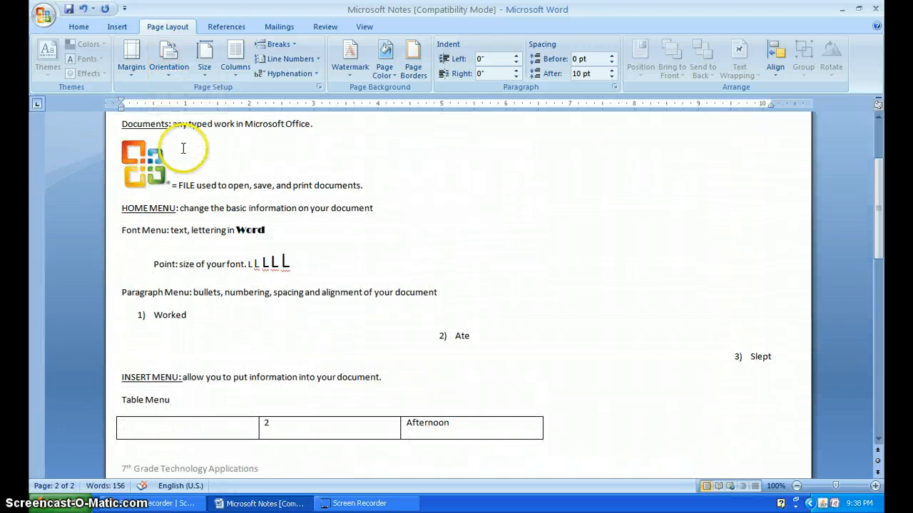
scroll(184, 148, up, 4)
scroll(184, 147, down, 7)
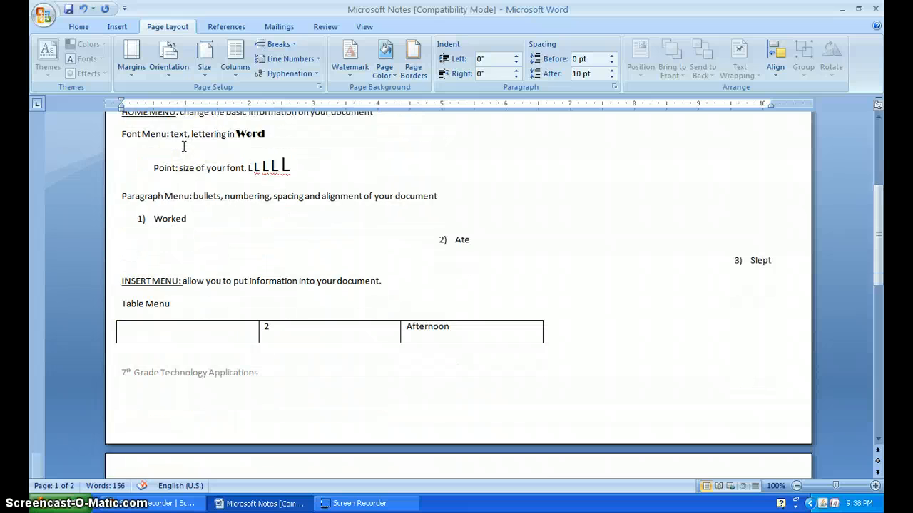
scroll(183, 146, down, 2)
- Return the document's page orientation to portrait
click(169, 60)
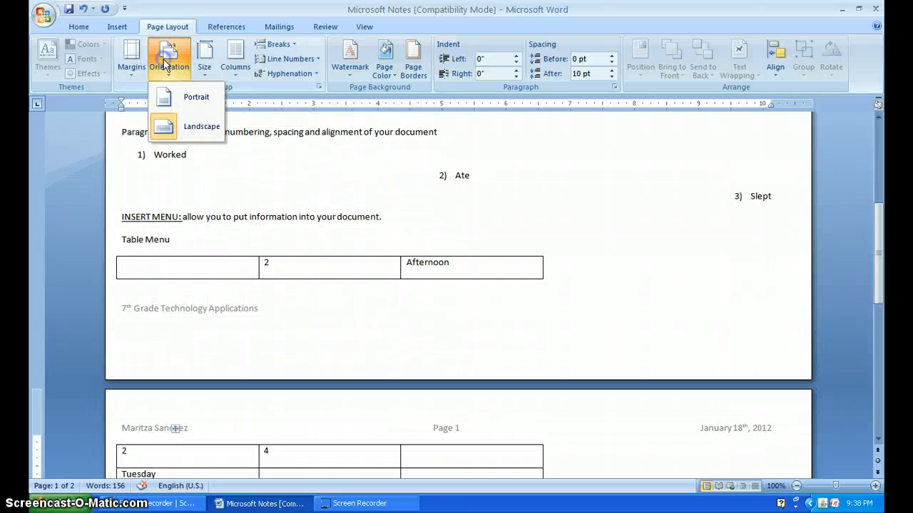
click(176, 97)
scroll(199, 137, down, 12)
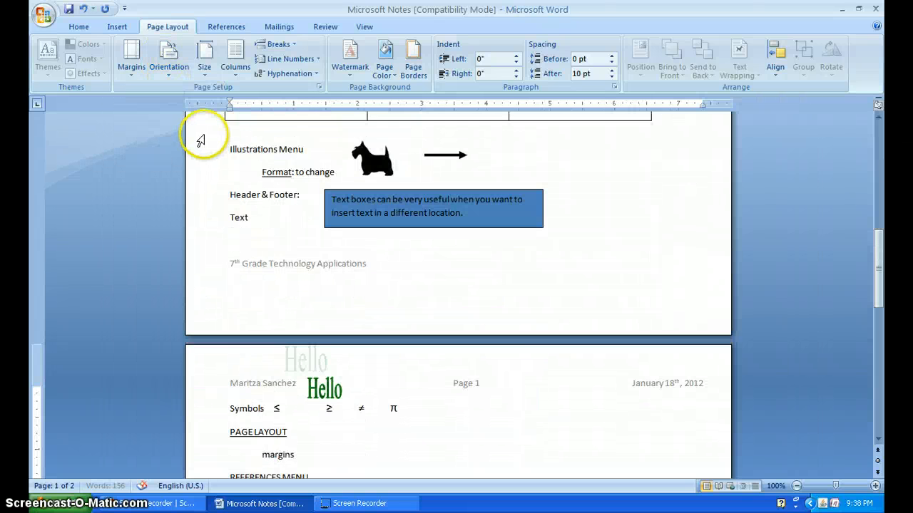
scroll(203, 138, down, 2)
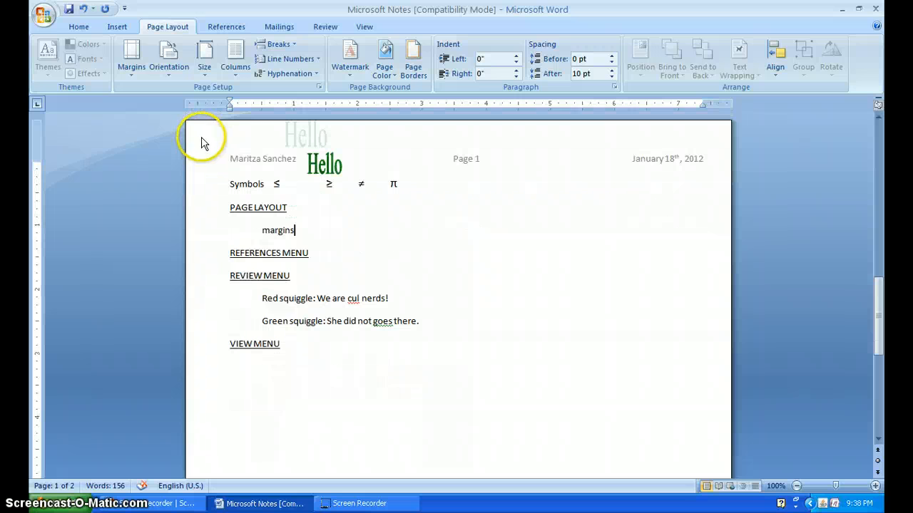
- Complete the REFERENCES MENU heading with ": allow you to add table of contents, footnotes, and citations."
click(325, 254)
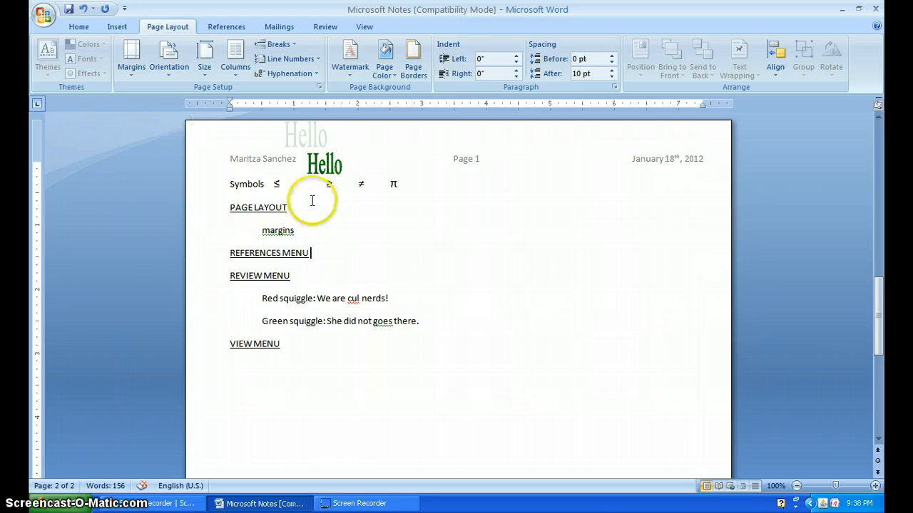
key(Return)
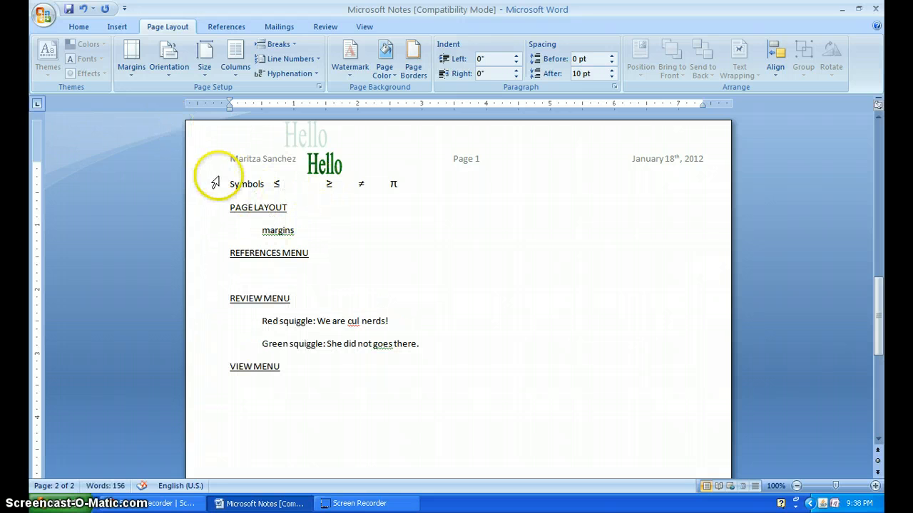
click(223, 25)
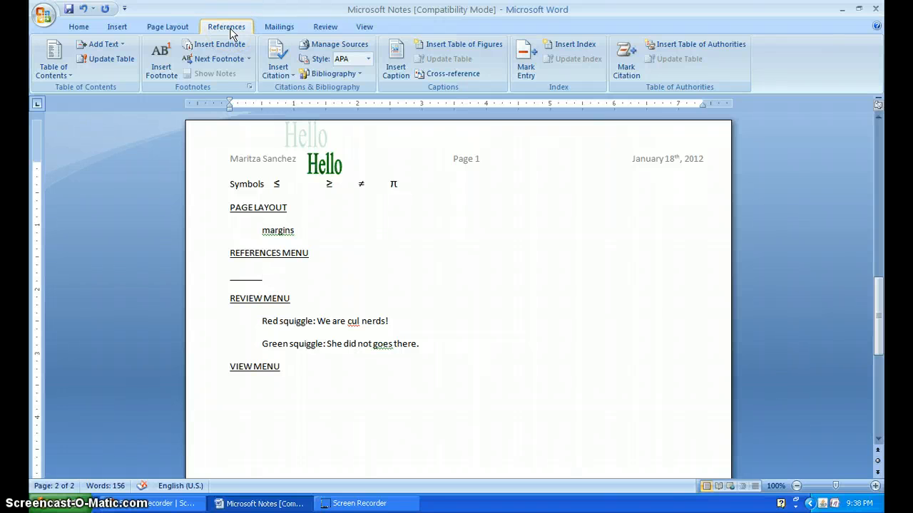
drag(266, 277, 233, 281)
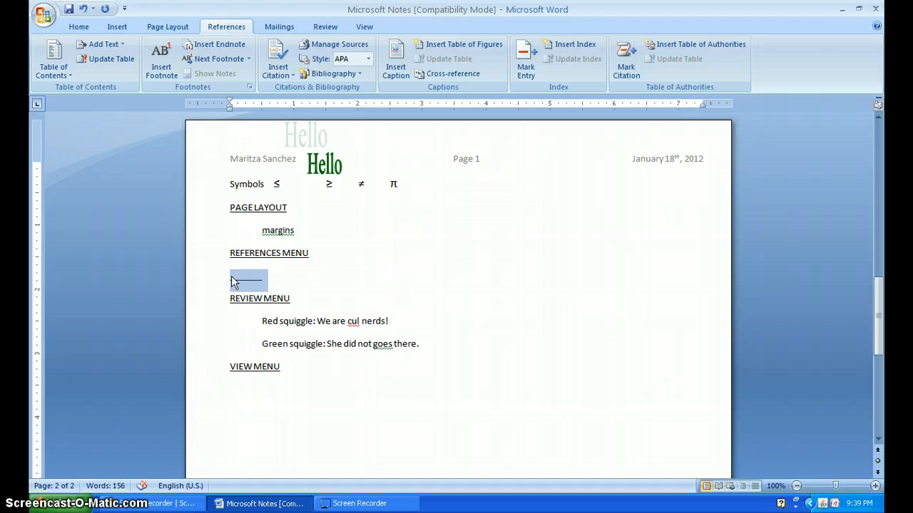
click(343, 256)
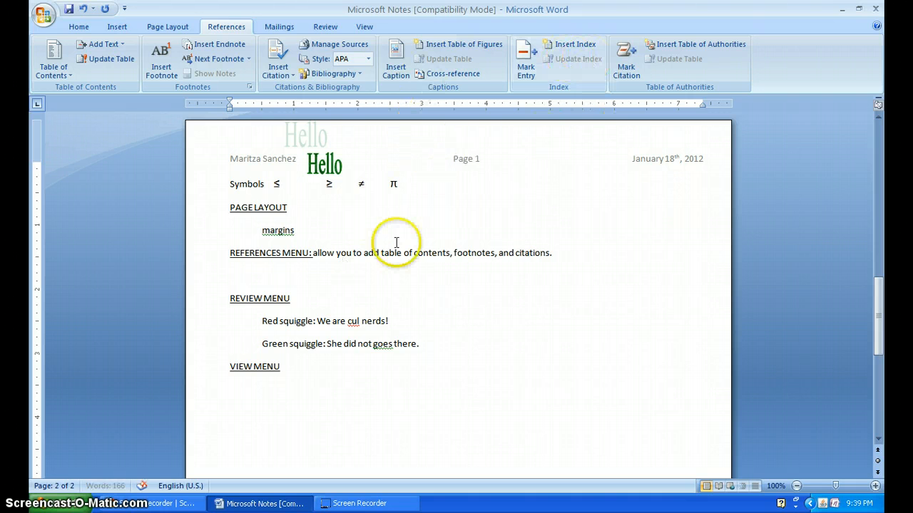
- Delete the blank line between the REFERENCES MENU line and the REVIEW MENU heading
click(279, 277)
key(BackSpace)
key(BackSpace)
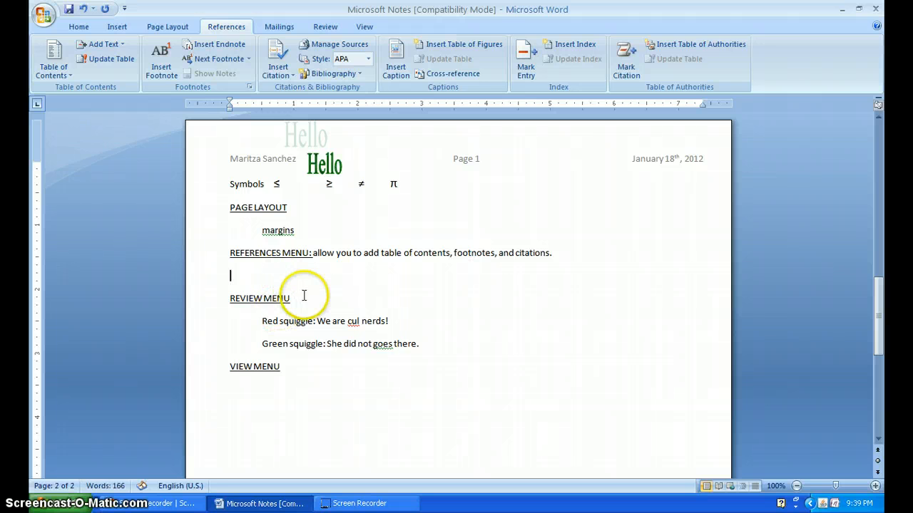
click(273, 275)
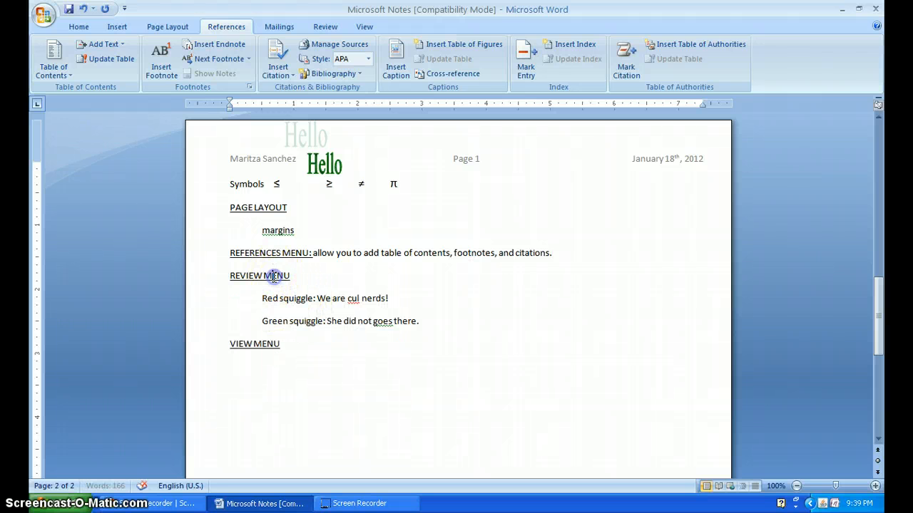
click(281, 27)
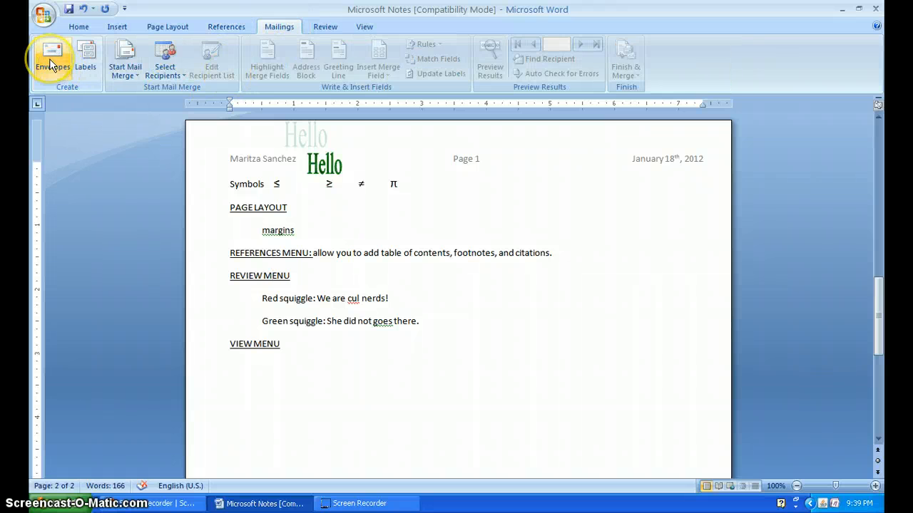
click(85, 64)
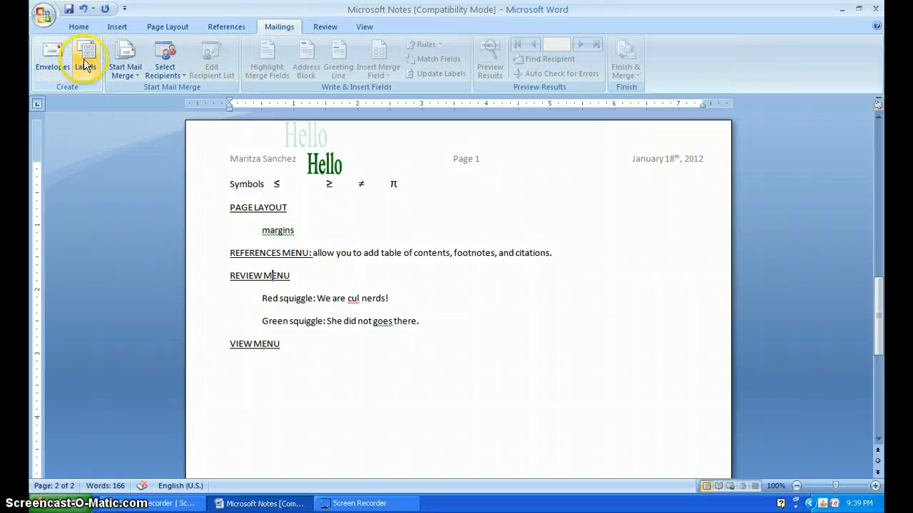
click(326, 27)
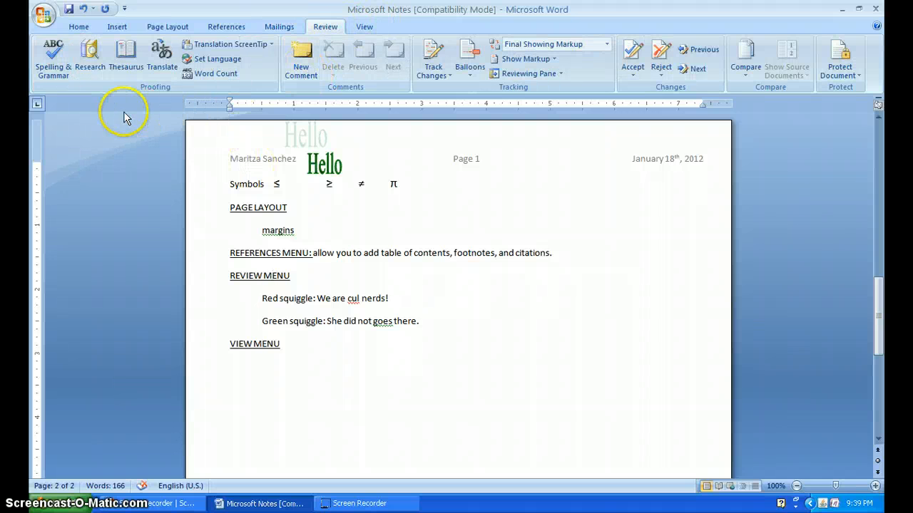
click(56, 73)
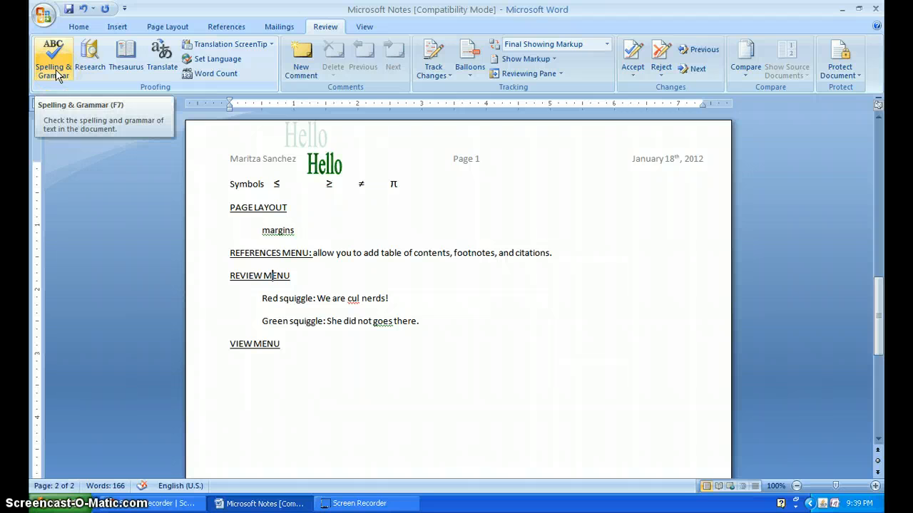
click(56, 73)
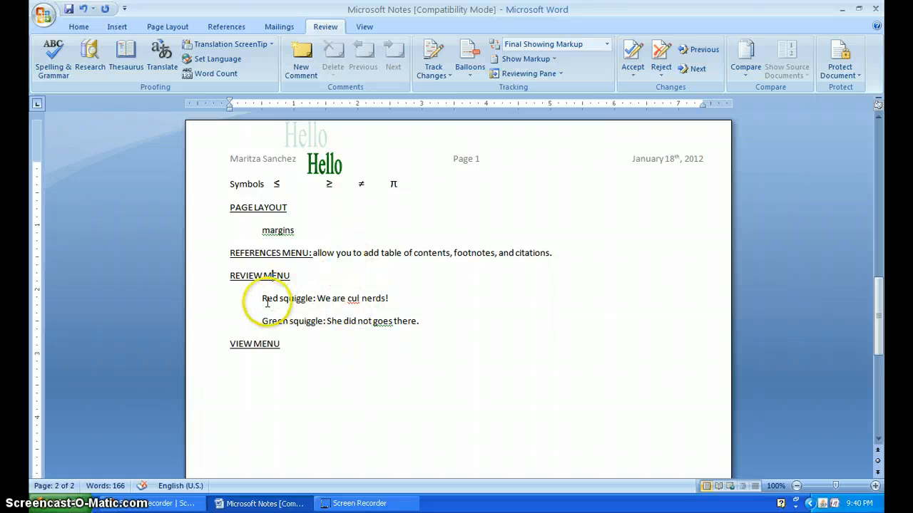
- Format the words "Red squiggle" below the REVIEW MENU heading in red and bold
drag(263, 299, 294, 300)
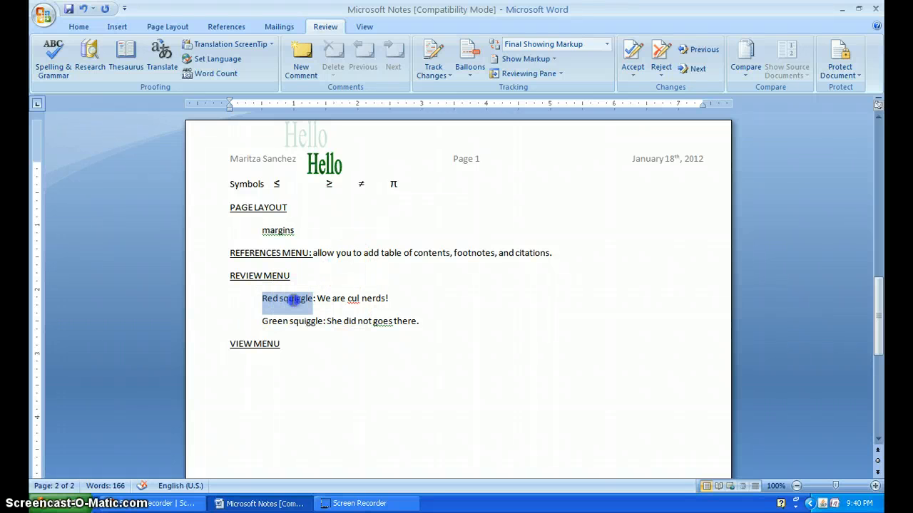
click(277, 300)
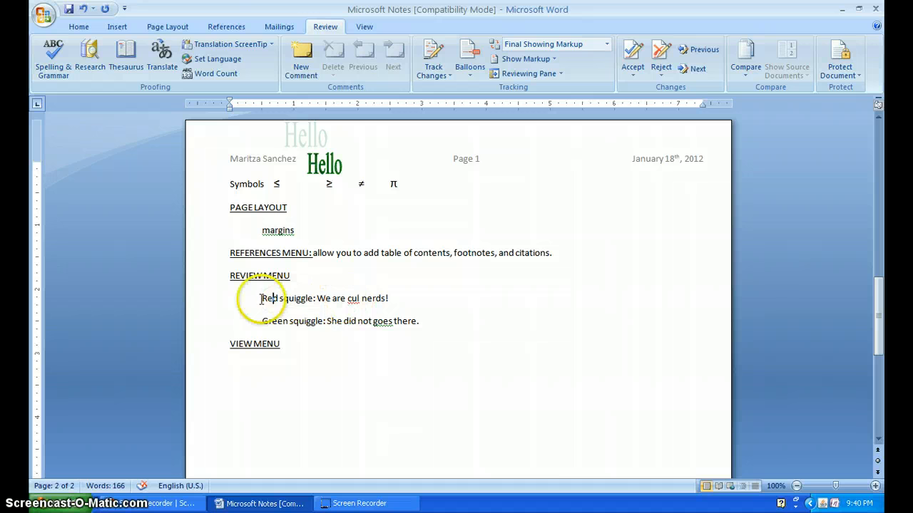
drag(261, 299, 300, 299)
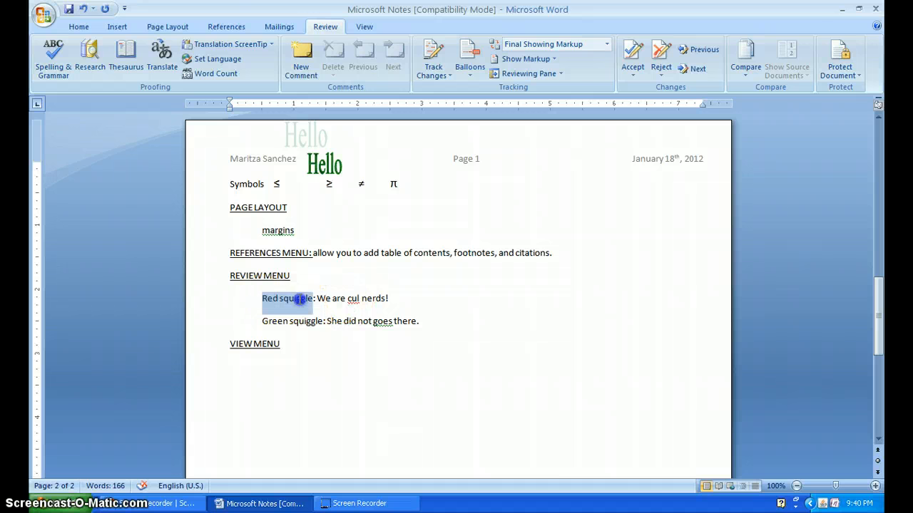
click(65, 24)
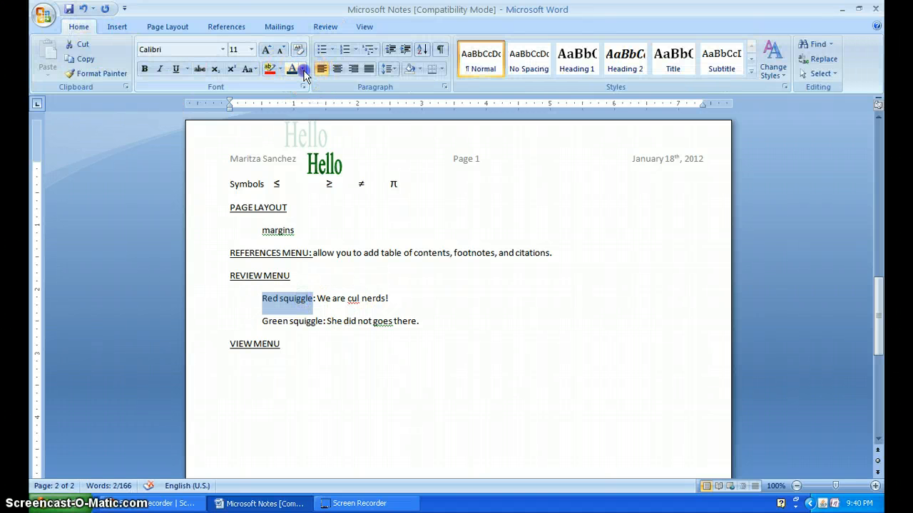
click(303, 70)
click(292, 185)
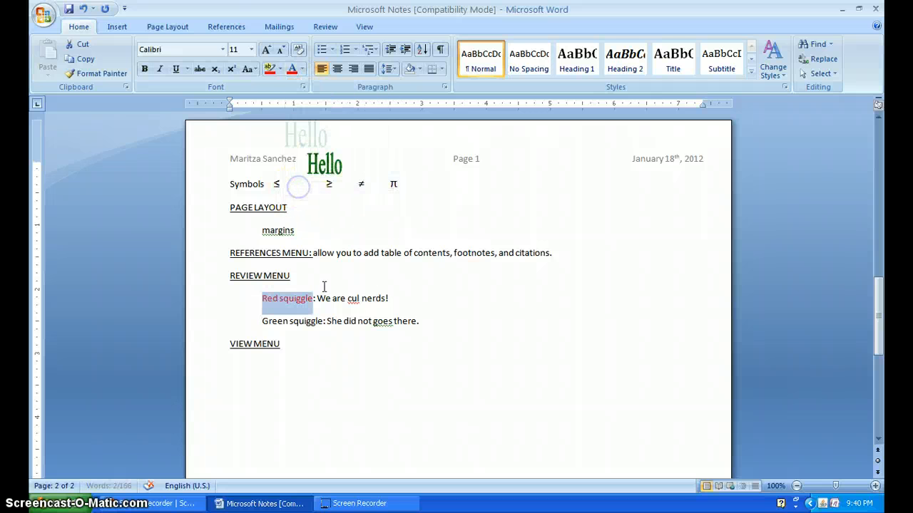
key(ctrl+b)
- Append "SPELLING ERROR!!!" to the end of the "Red squiggle" line
click(399, 299)
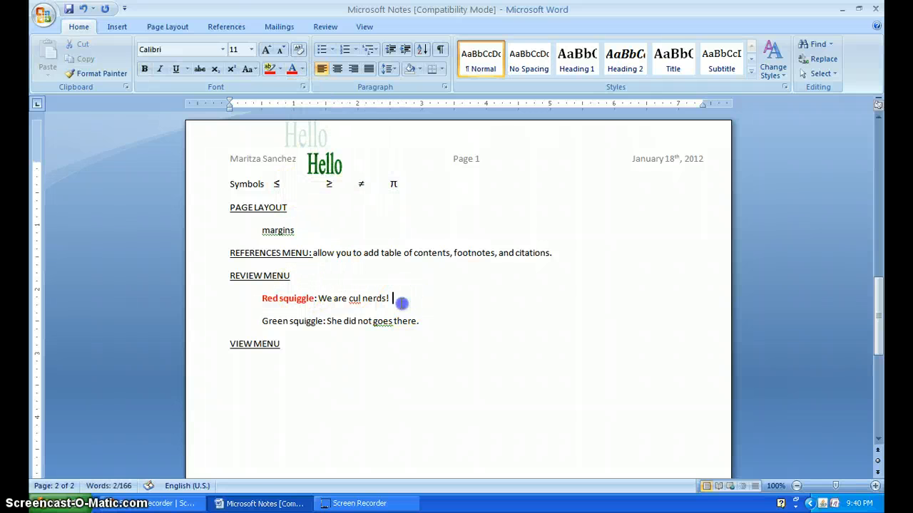
click(353, 300)
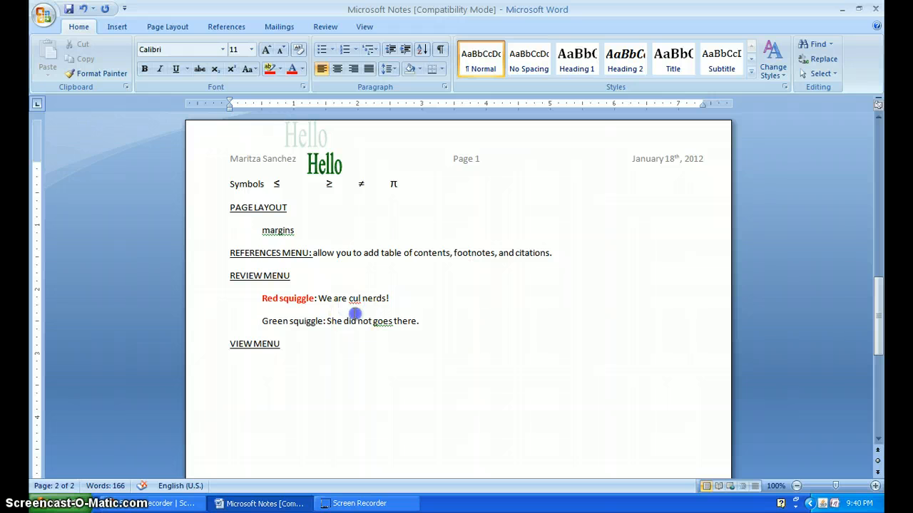
click(399, 300)
text(LING ERROR!!!)
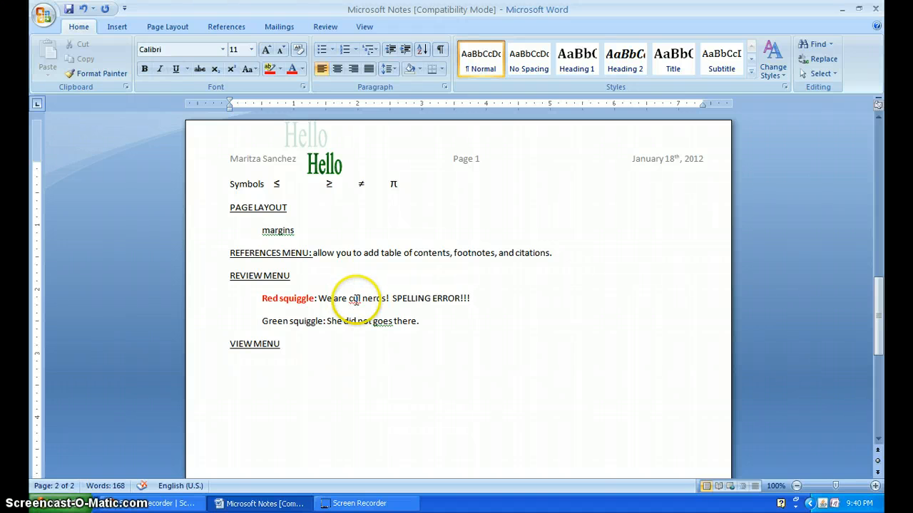
- Replace the misspelled word "cul" with the spelling suggestion "cool"
right_click(355, 300)
right_click(357, 302)
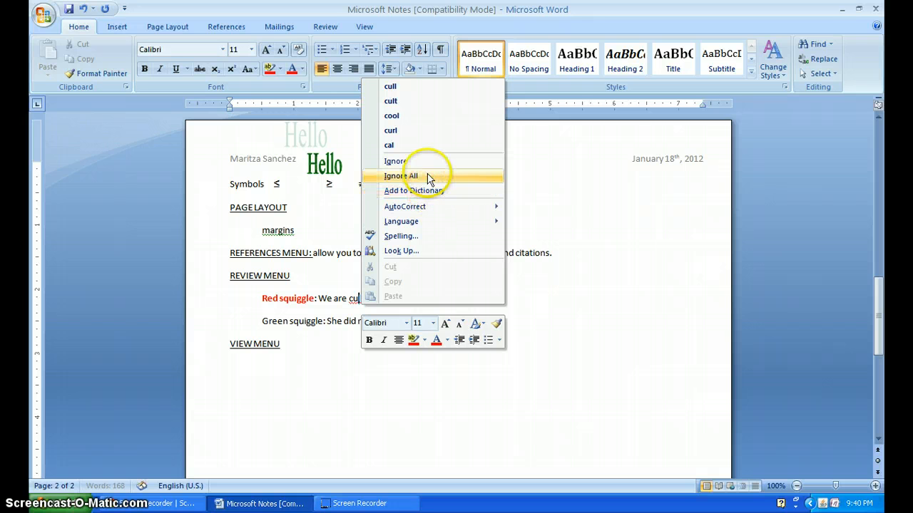
click(421, 116)
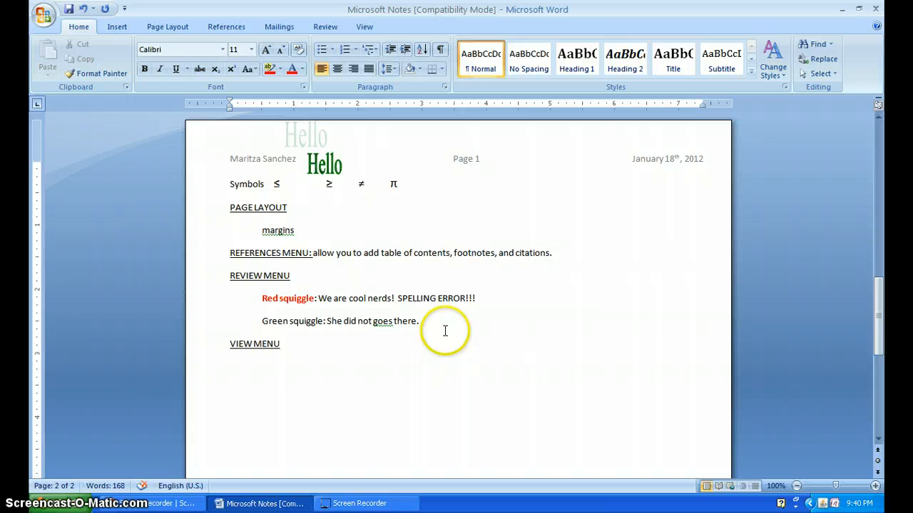
- Add the deliberately misspelled word "Exclemation" at the end of the "Red squiggle" line
click(499, 303)
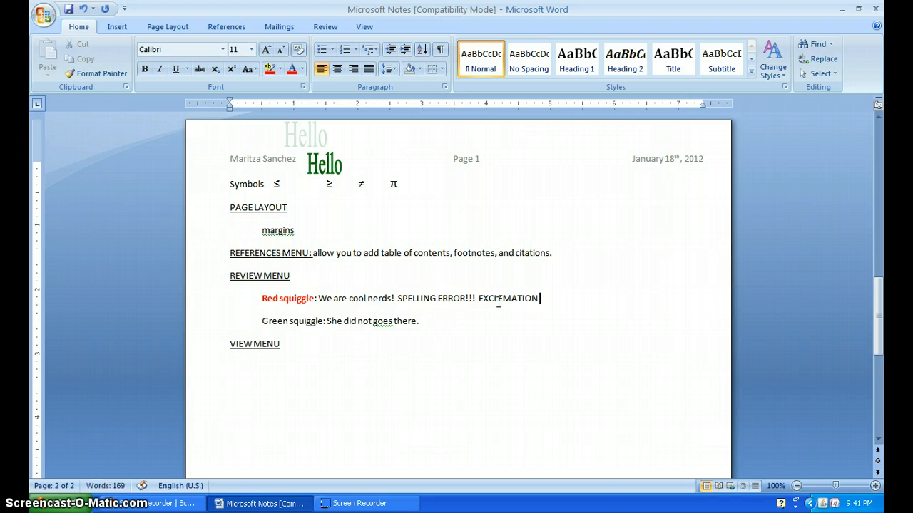
key(BackSpace)
key(BackSpace)
key(BackSpace)
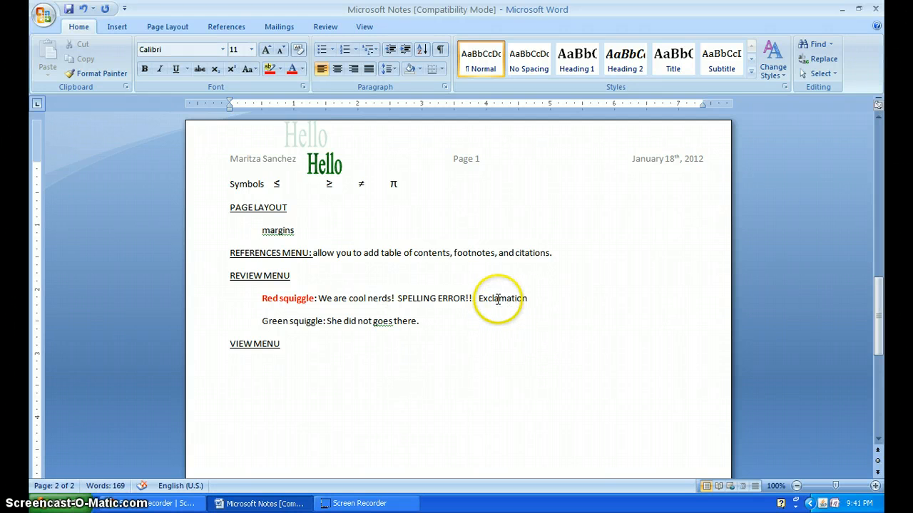
text(!)
key(BackSpace)
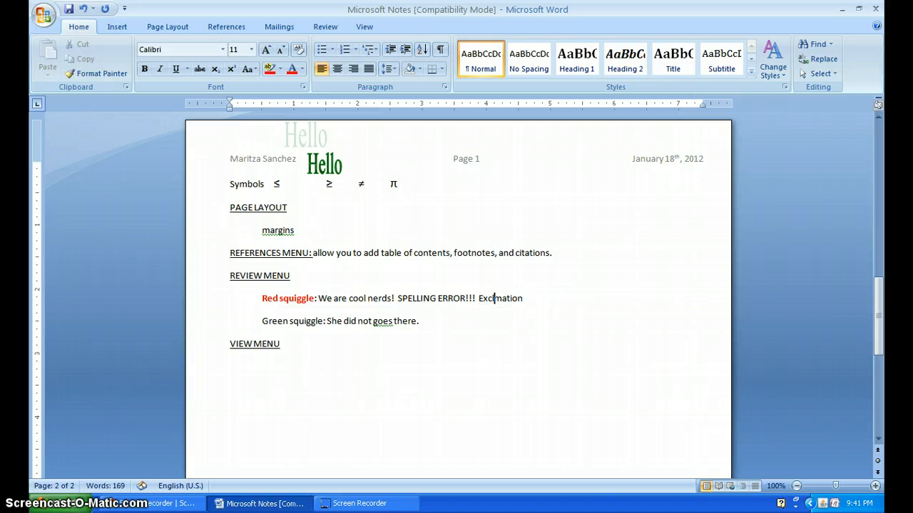
text(e)
click(542, 300)
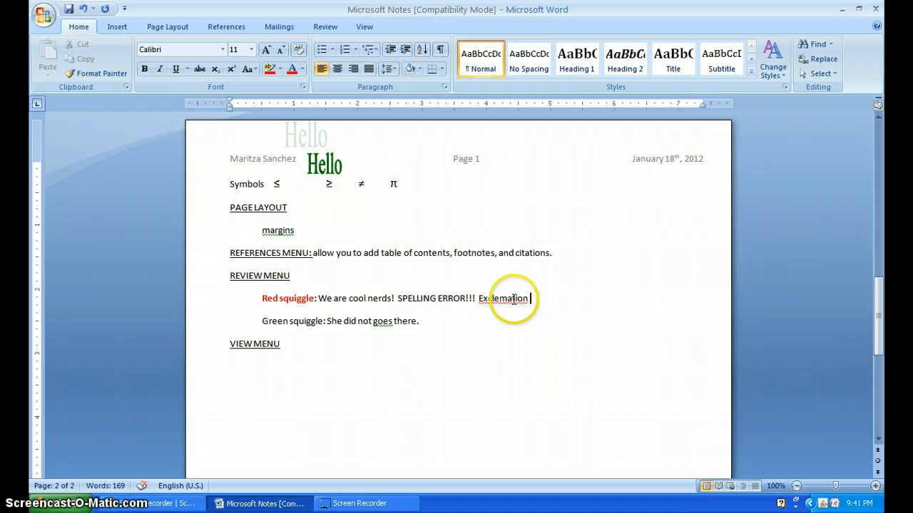
- Correct "Exclemation" with the spelling suggestion "Exclamation", and delete the word from the end of the "Red squiggle" line
right_click(514, 299)
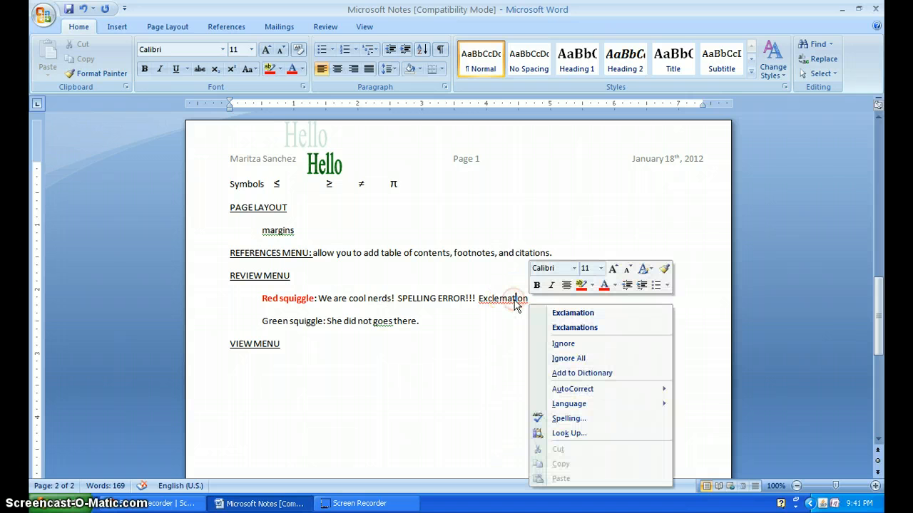
click(570, 313)
drag(529, 299, 480, 299)
key(Delete)
click(389, 323)
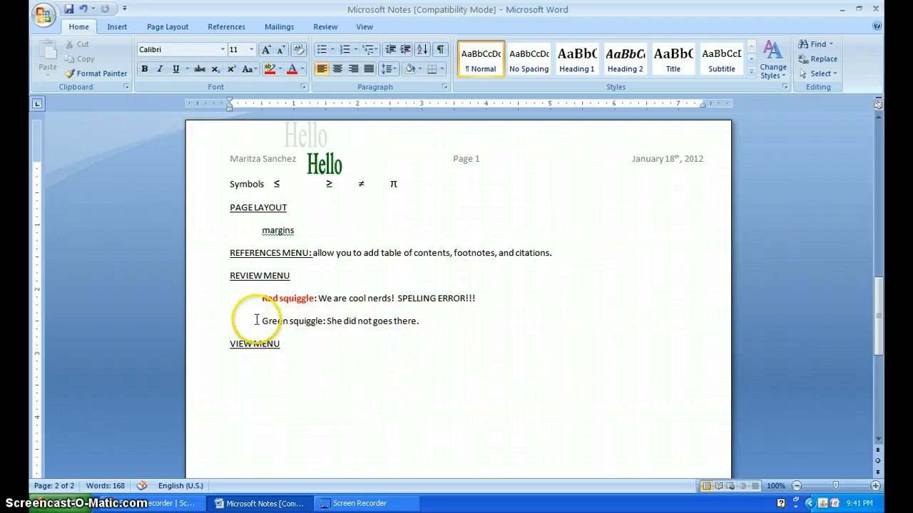
- Format the "Green squiggle" label with green font colour and bold
drag(261, 321, 307, 322)
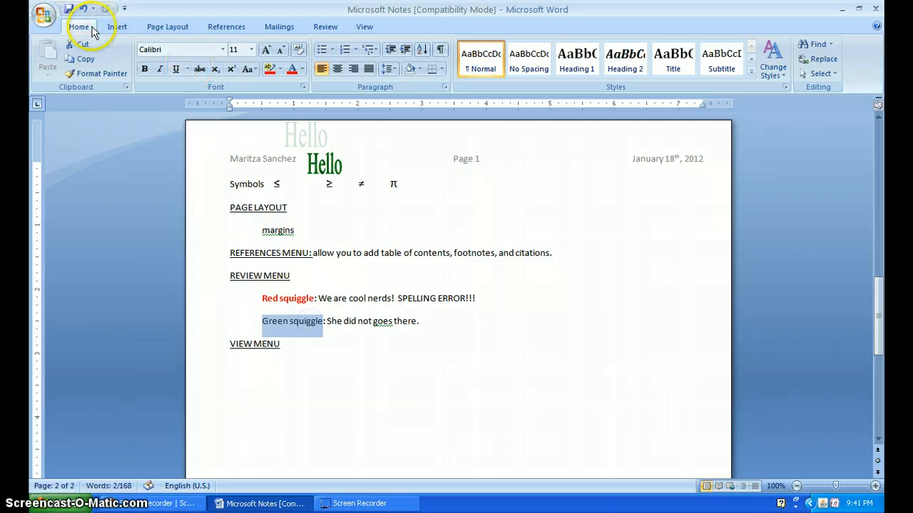
click(302, 69)
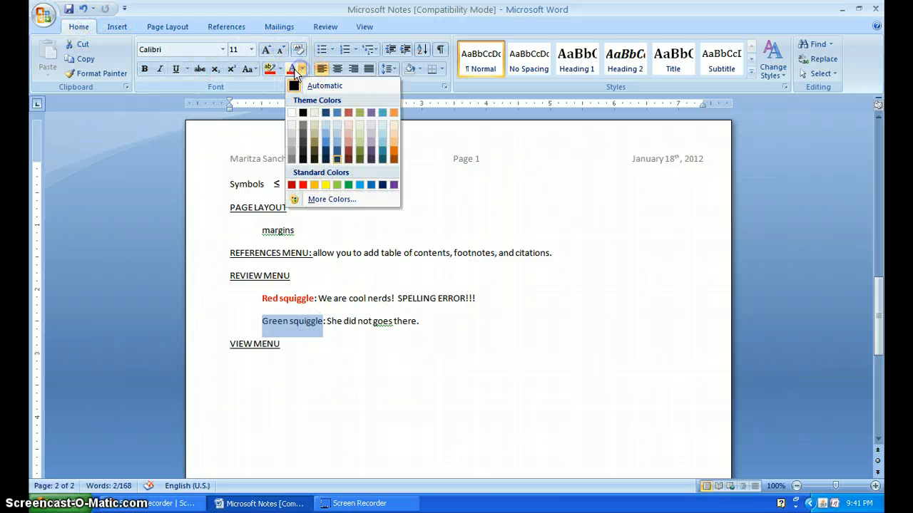
click(347, 186)
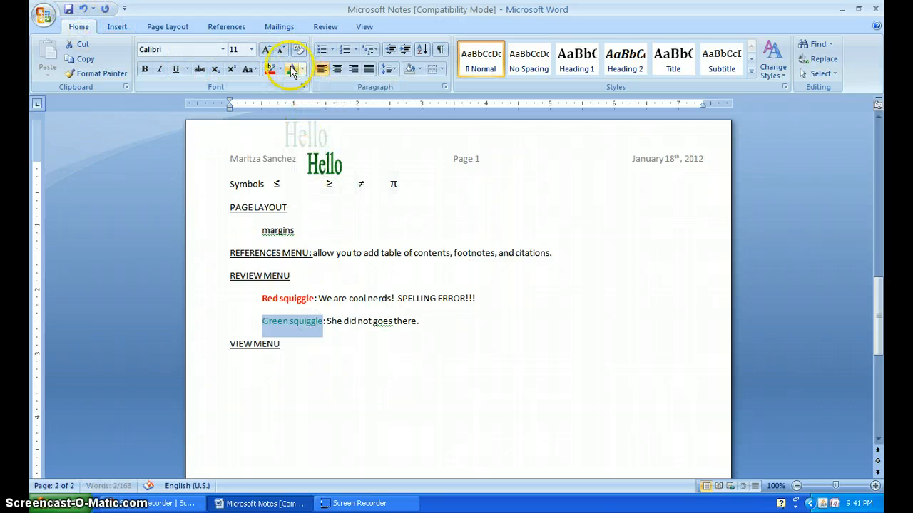
click(144, 69)
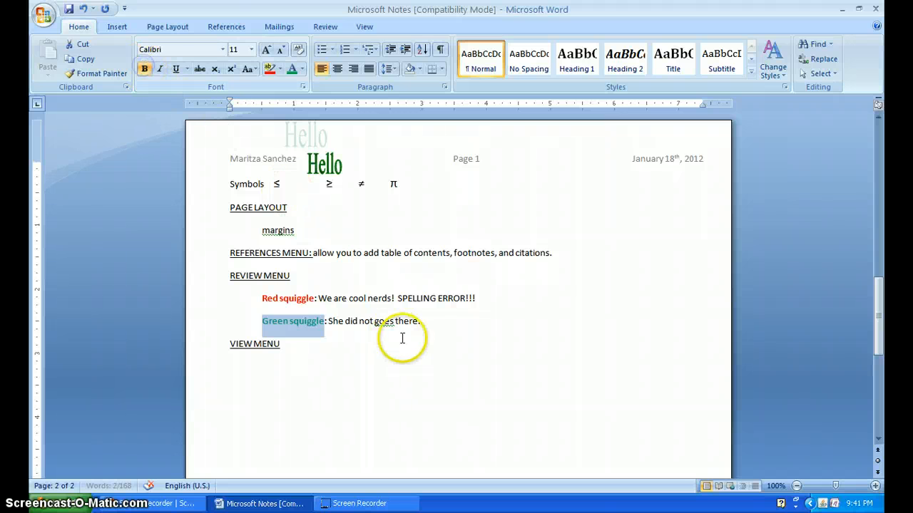
click(401, 338)
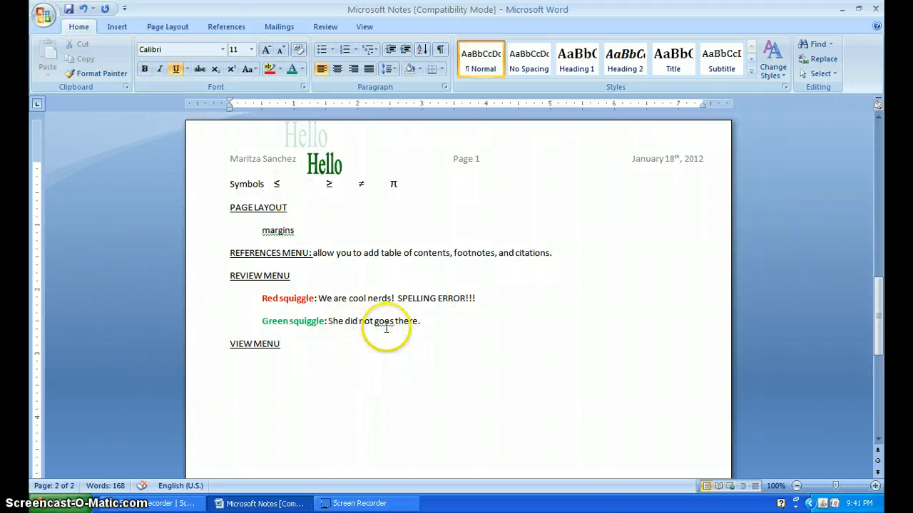
- Append "GRAMMAR ERROR!" to the end of the "Green squiggle" line
click(433, 322)
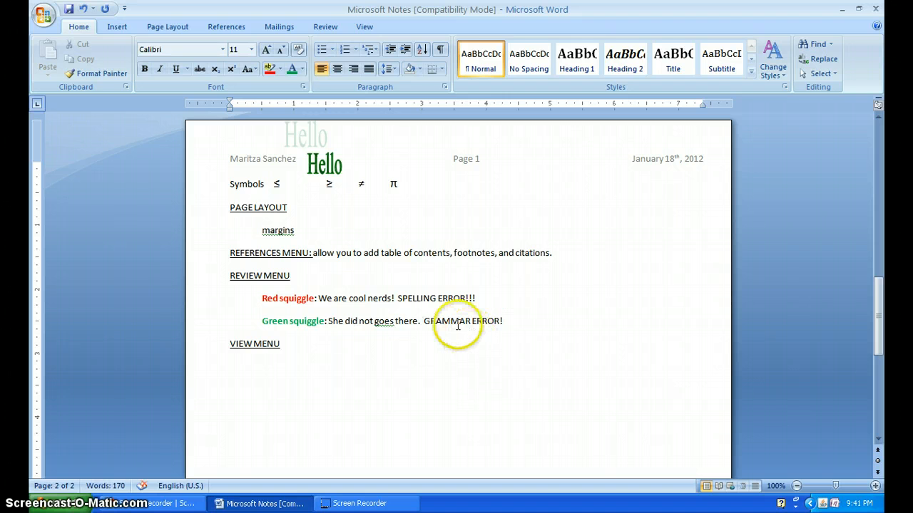
click(411, 298)
click(440, 298)
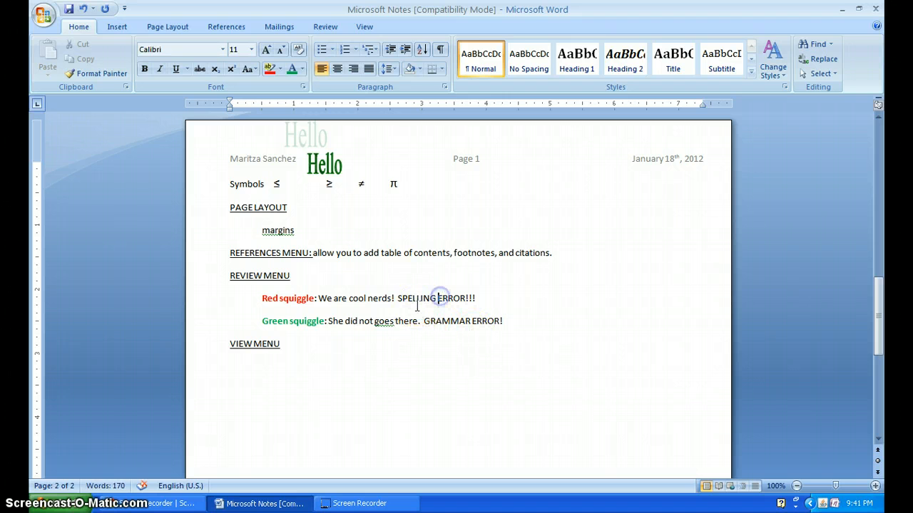
click(440, 322)
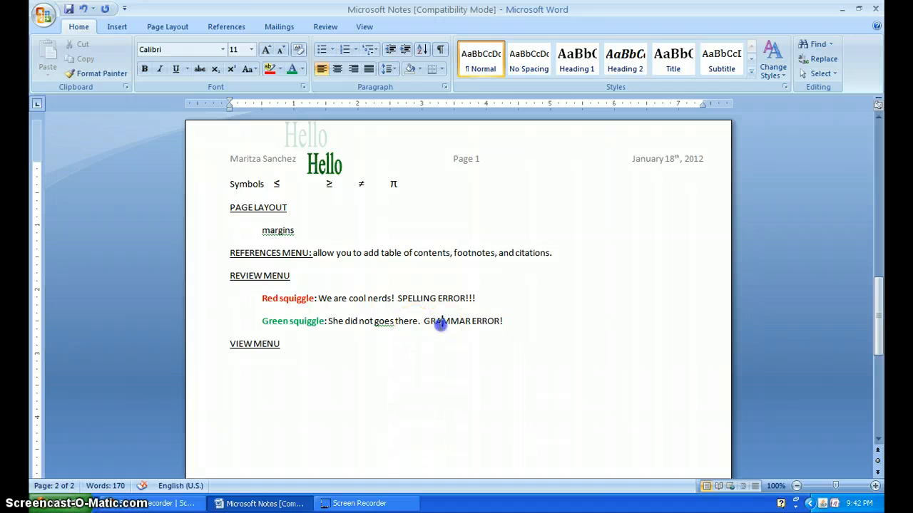
click(482, 322)
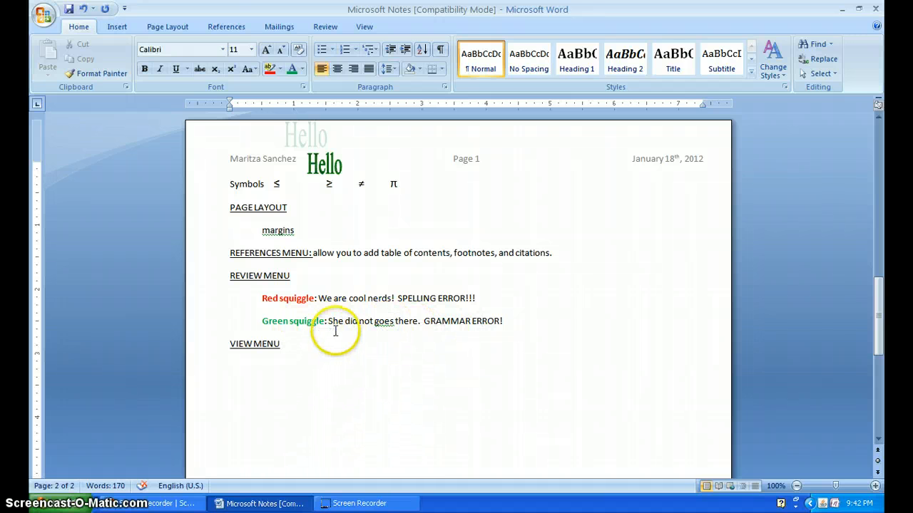
- Replace "goes" with the grammar suggestion "go", and extend the end of the "Green squiggle" line to "GRAMMAR ERROR!!!"
right_click(383, 322)
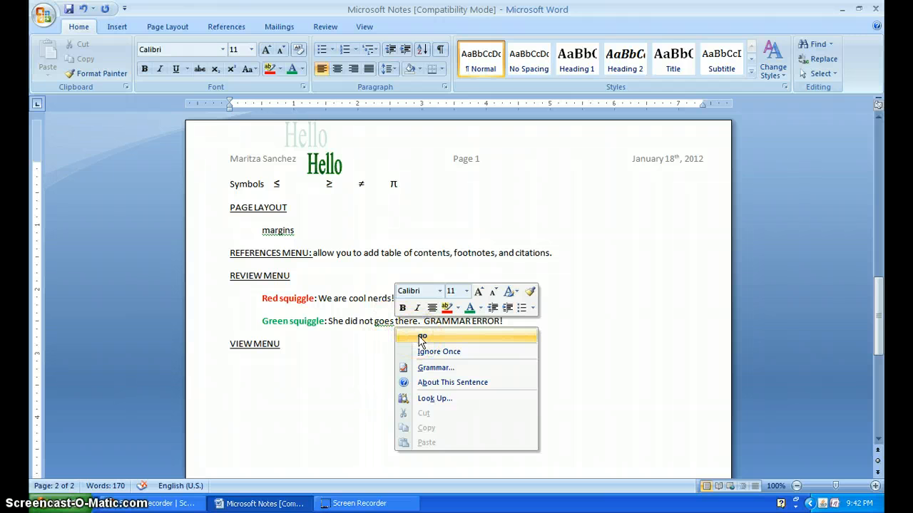
click(420, 338)
click(357, 331)
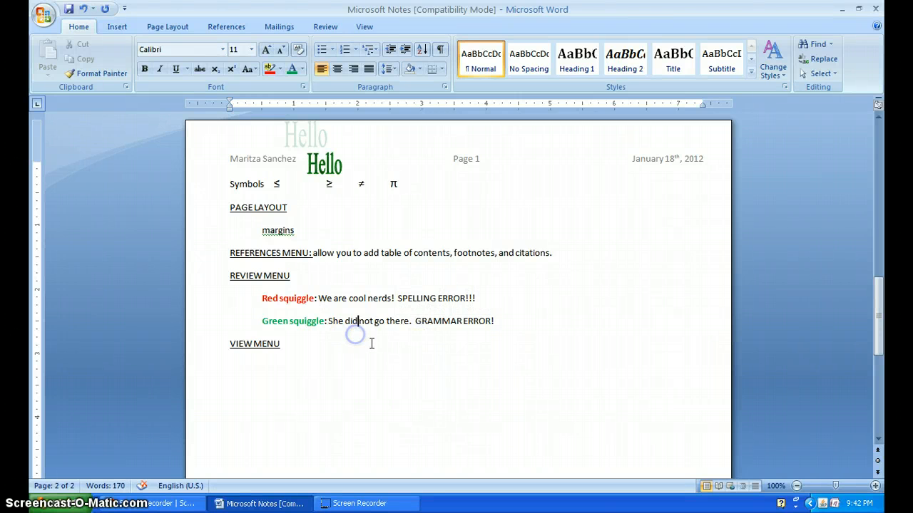
click(510, 327)
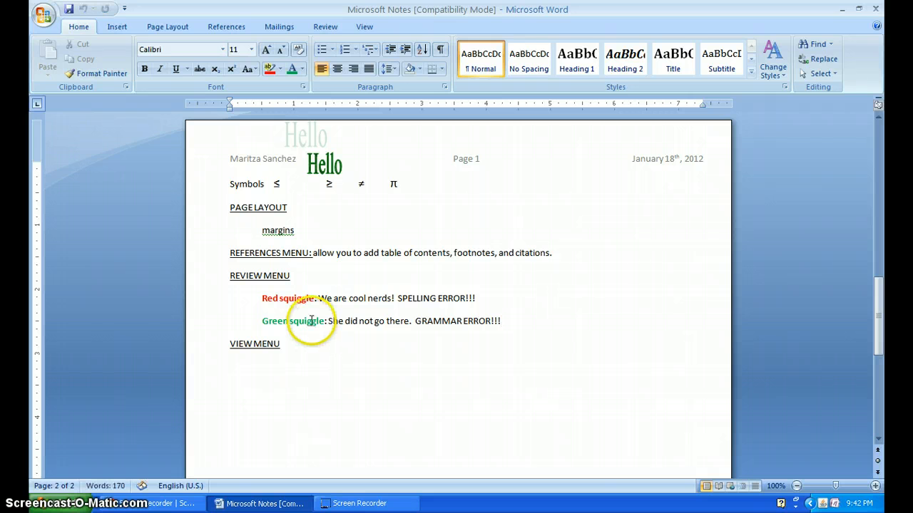
- Set the document zoom to 75%, and return it to 100%
click(317, 347)
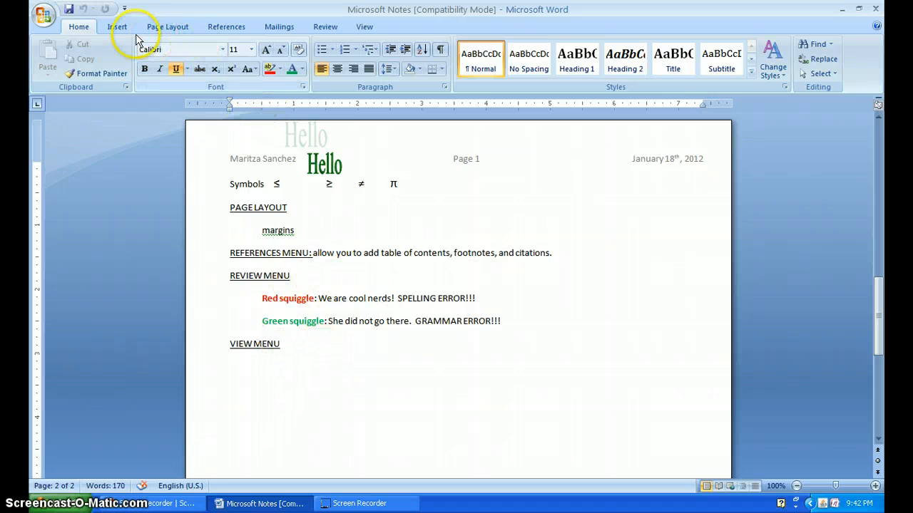
click(364, 27)
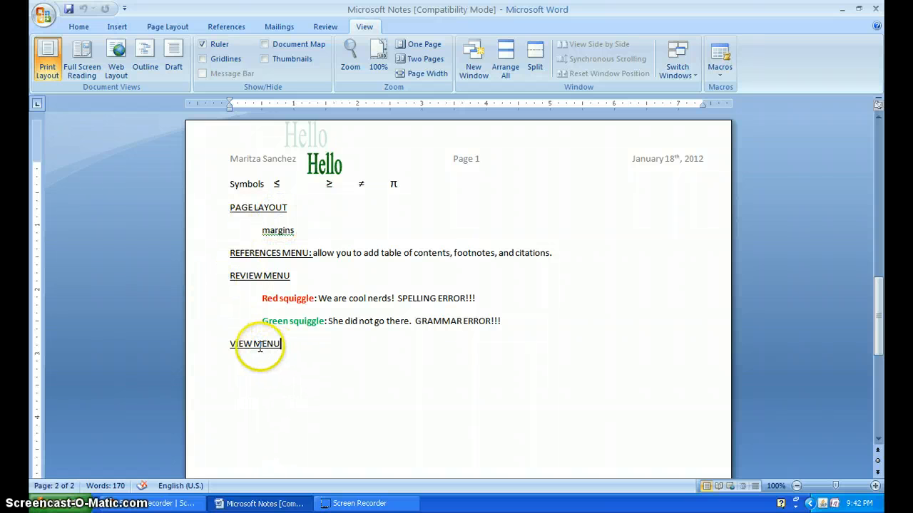
click(350, 68)
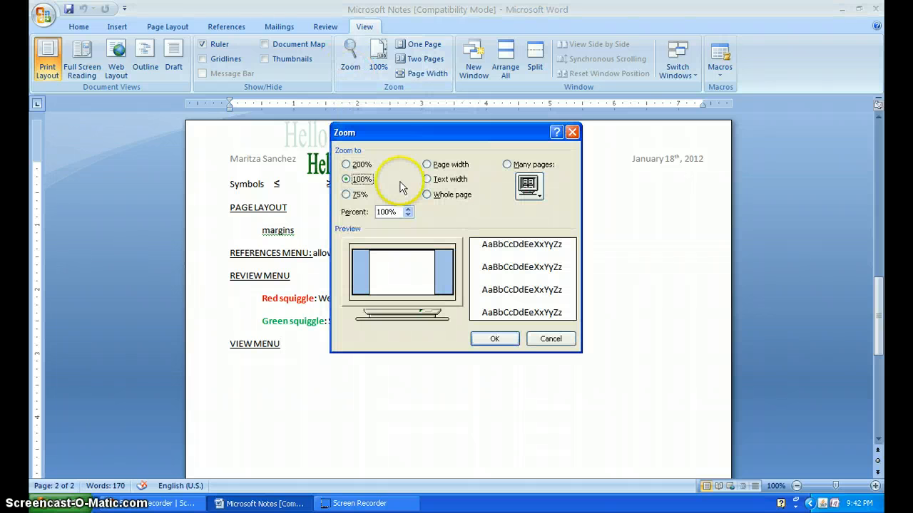
click(348, 193)
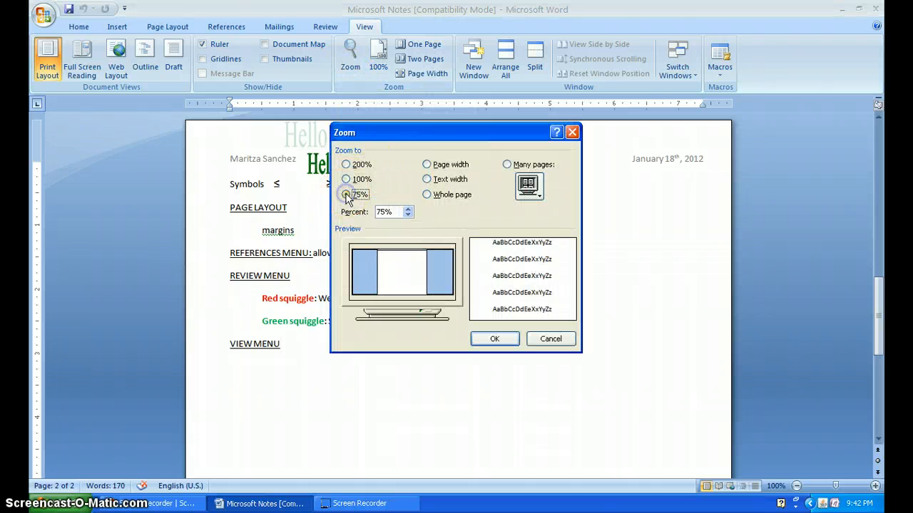
click(494, 339)
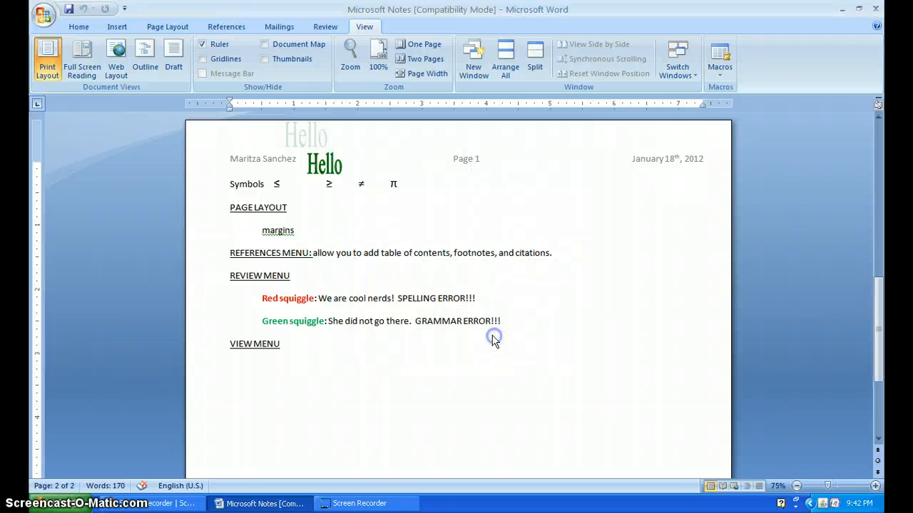
click(375, 57)
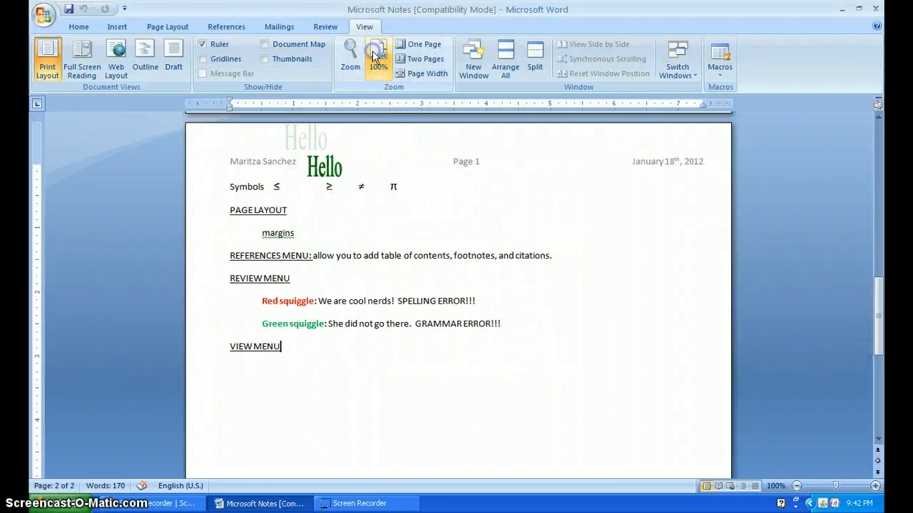
- View the document as two pages and as one page, and restore the 100% zoom
click(419, 64)
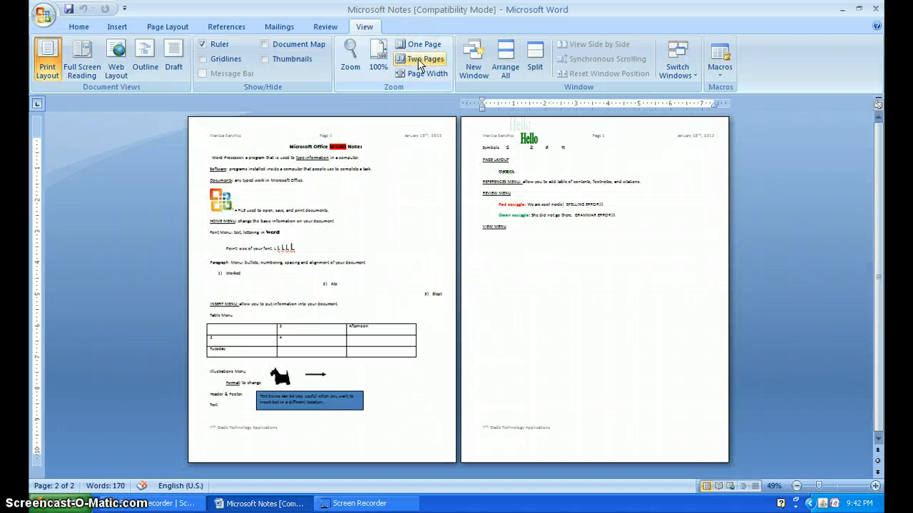
click(416, 44)
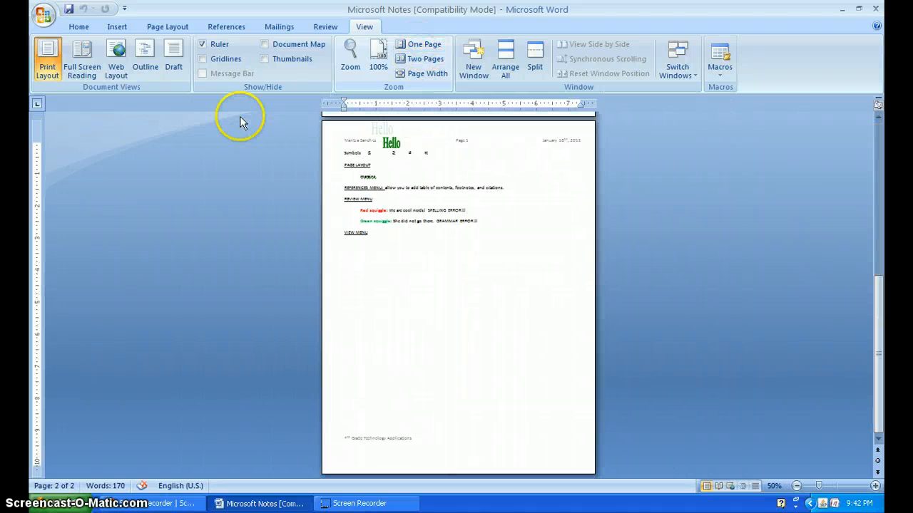
click(378, 58)
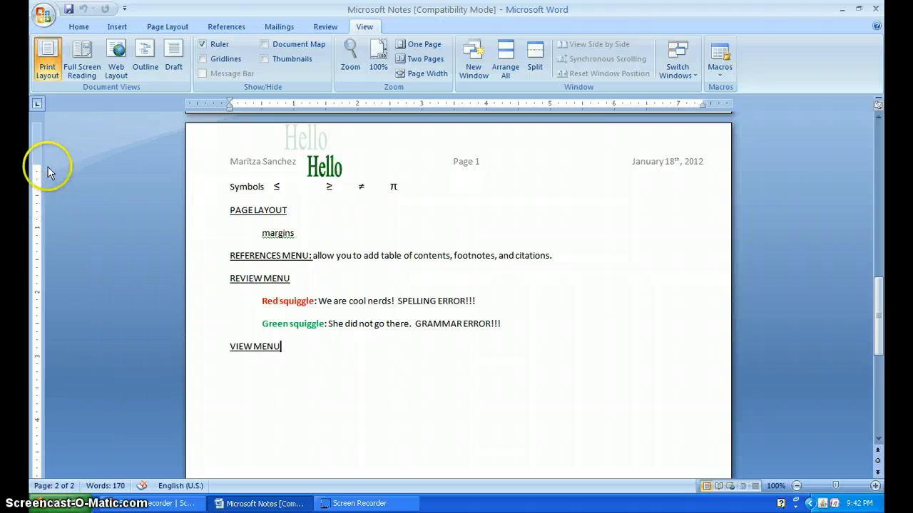
- Hide and restore the ruler, and switch the gridlines and page thumbnails on and off
click(203, 46)
click(203, 45)
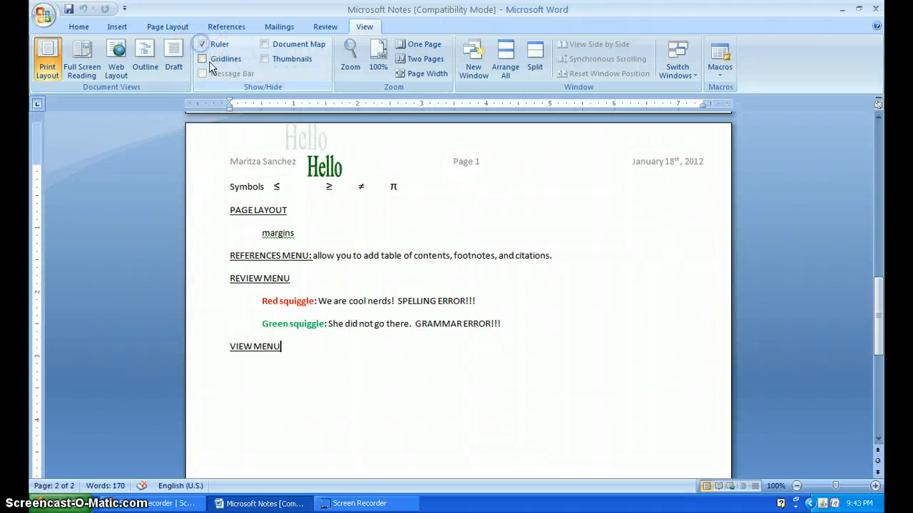
click(204, 60)
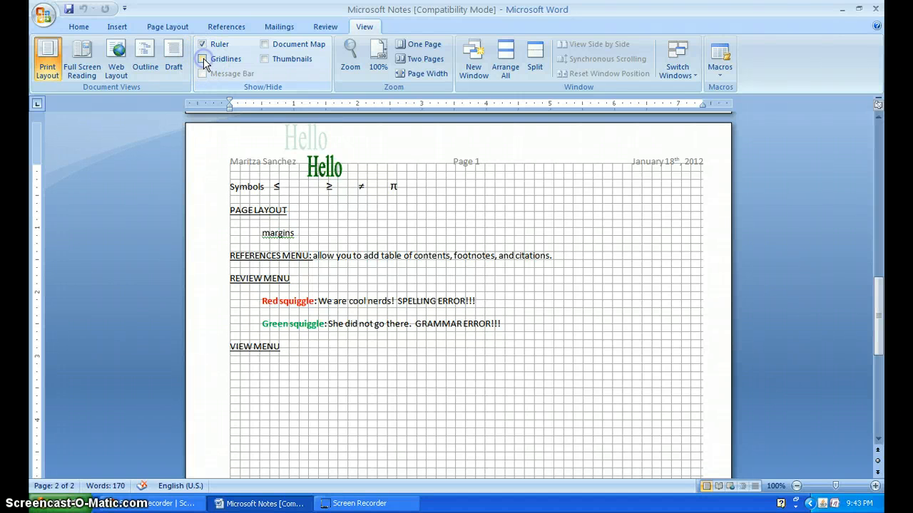
click(203, 60)
click(264, 60)
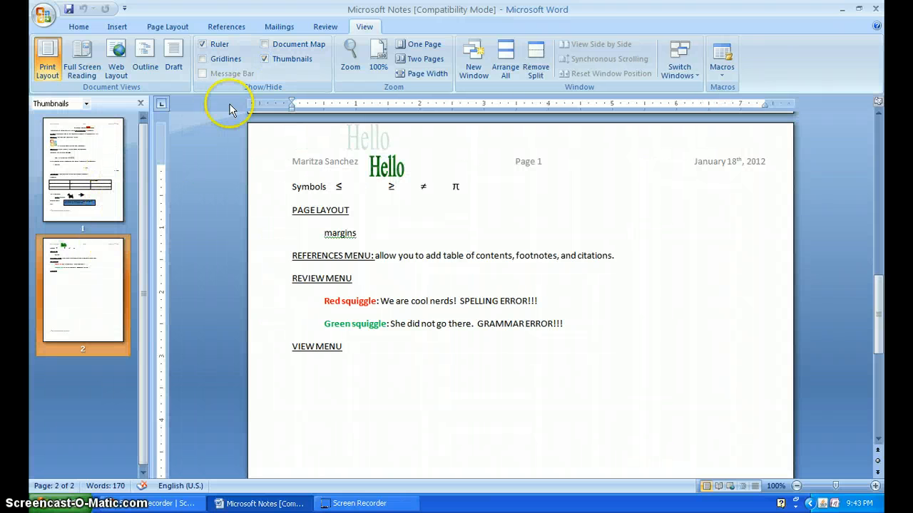
click(264, 60)
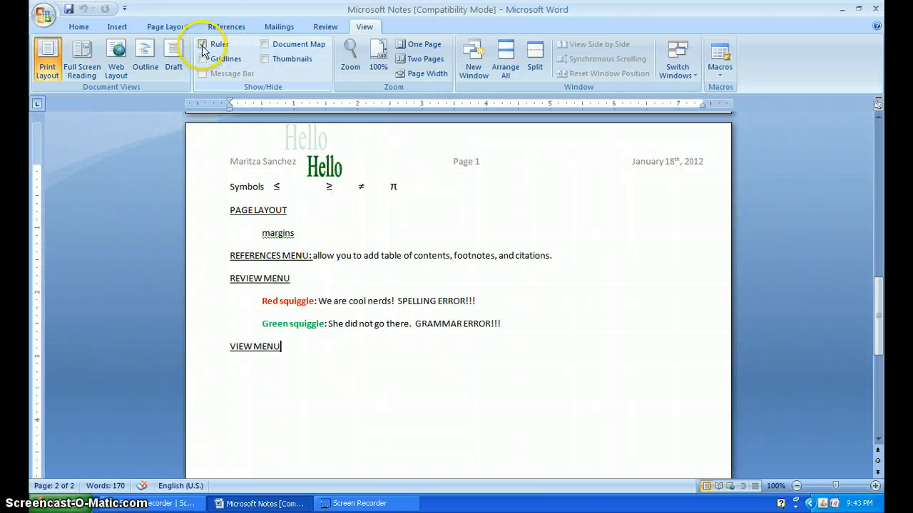
- Add a colon after the "VIEW MENU" heading, and delete the uppercase draft description started behind it
click(385, 390)
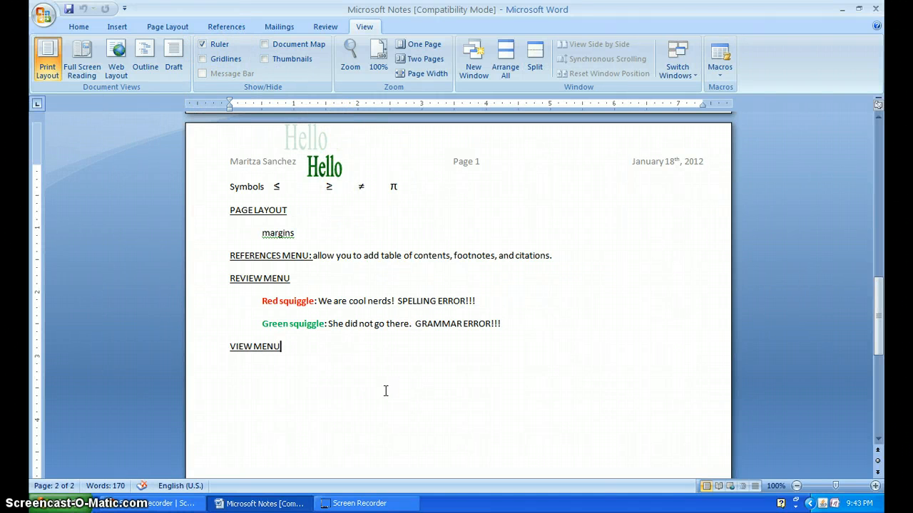
text(: DIFFERENT W)
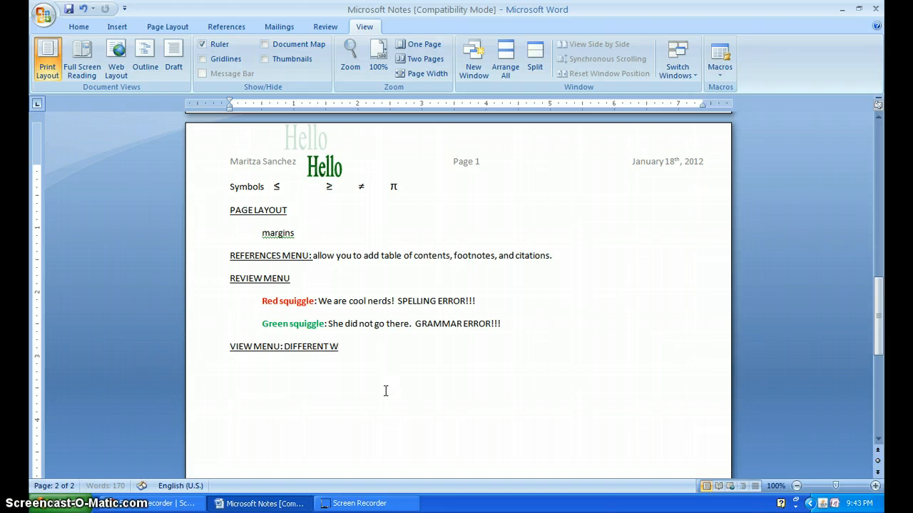
text(AYS OF V)
key(BackSpace)
key(BackSpace)
key(BackSpace)
key(BackSpace)
key(BackSpace)
key(BackSpace)
key(BackSpace)
key(BackSpace)
key(BackSpace)
key(BackSpace)
key(BackSpace)
key(BackSpace)
key(BackSpace)
key(BackSpace)
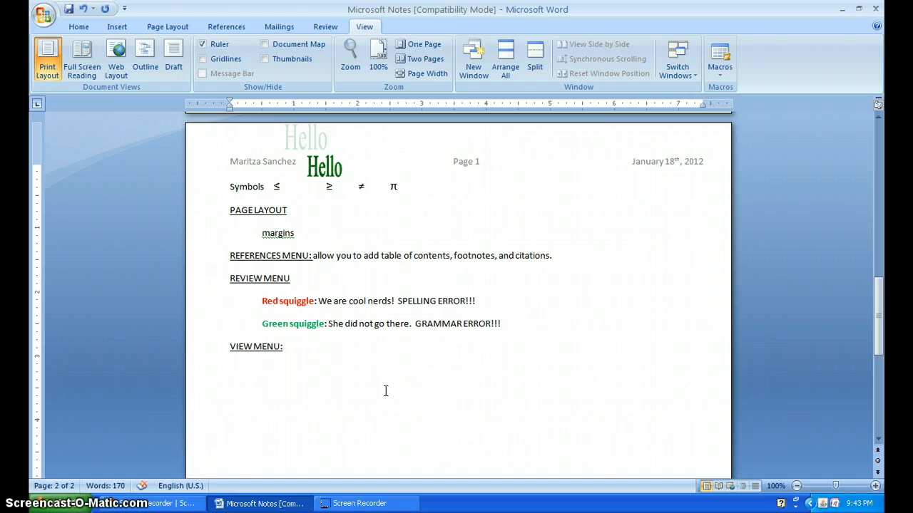
- Describe the View menu after its heading, without underline, as "allow you to see your document on the screen in many different ways."
text(viewsee your doc)
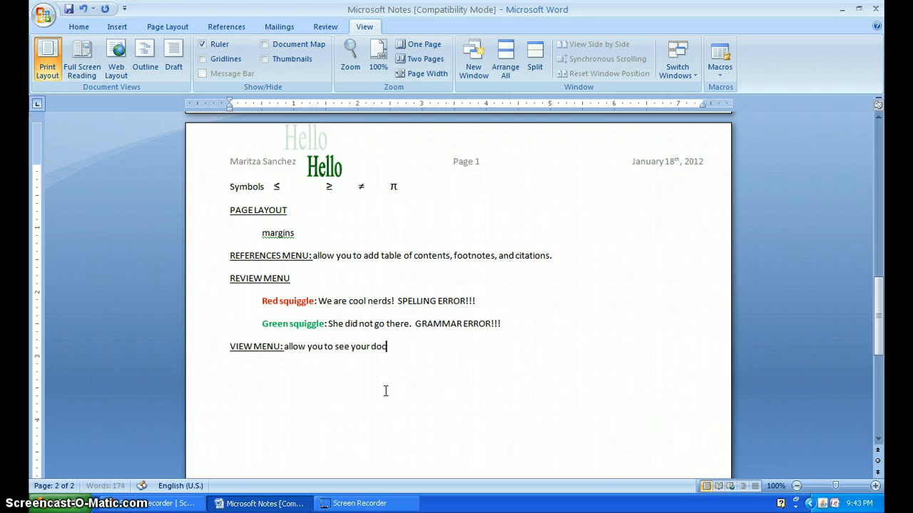
text(ument on the screen in man)
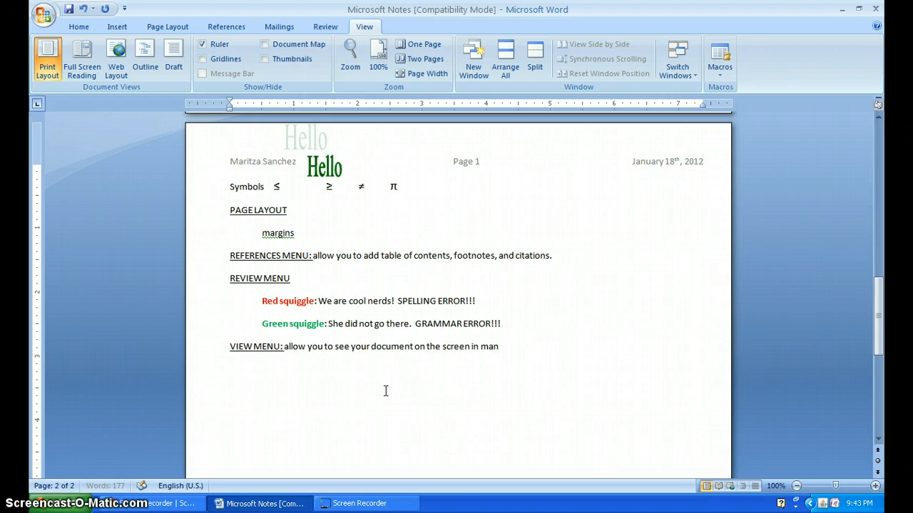
text(y different ways.)
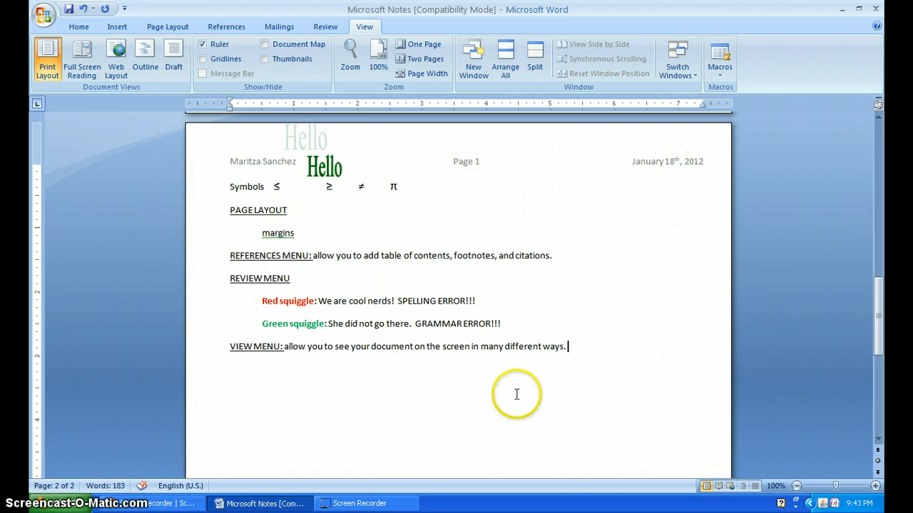
scroll(486, 407, up, 3)
scroll(486, 407, up, 15)
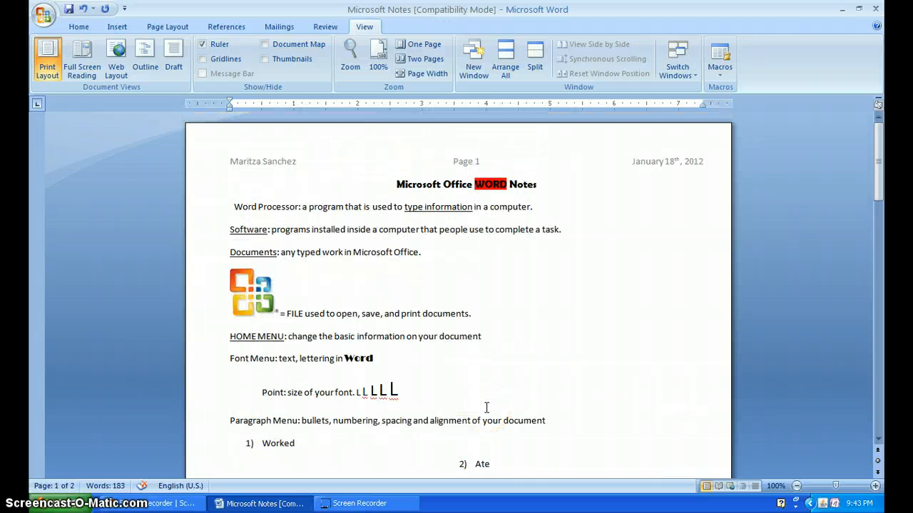
scroll(486, 407, down, 10)
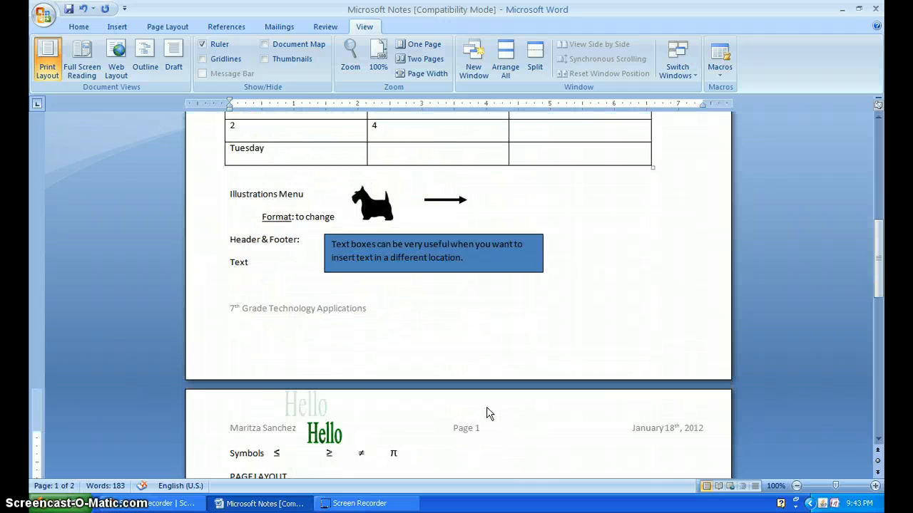
scroll(487, 408, down, 6)
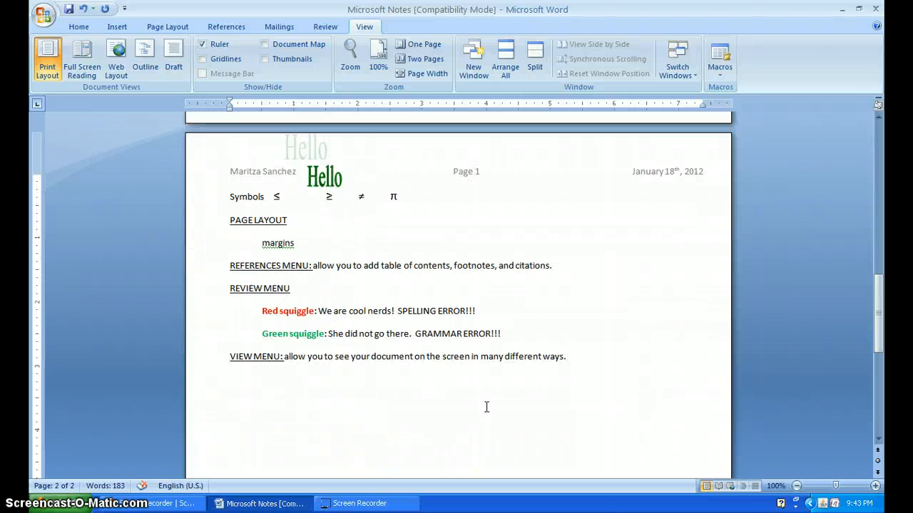